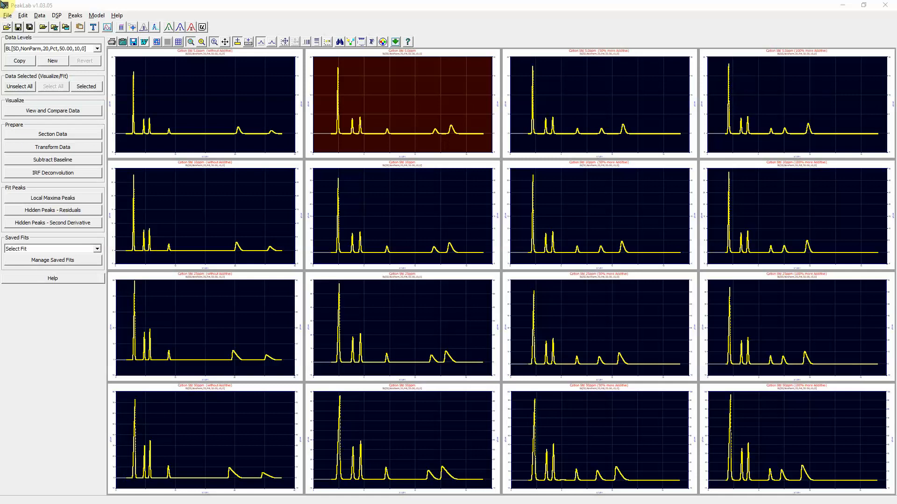
# - Compare the four 5.0 ppm data sets over about X 1 to 3.5, highlighting the 100% more Additive curve with legend identification
pyautogui.press('Return')
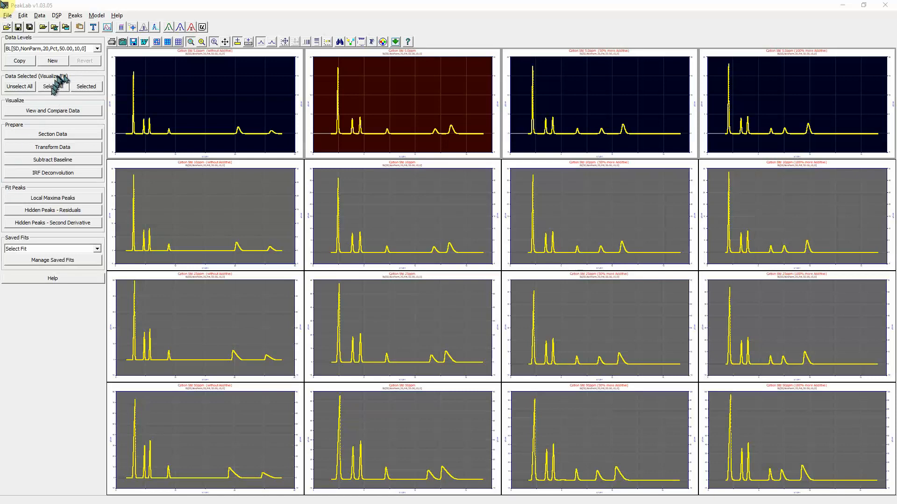
pyautogui.click(56, 111)
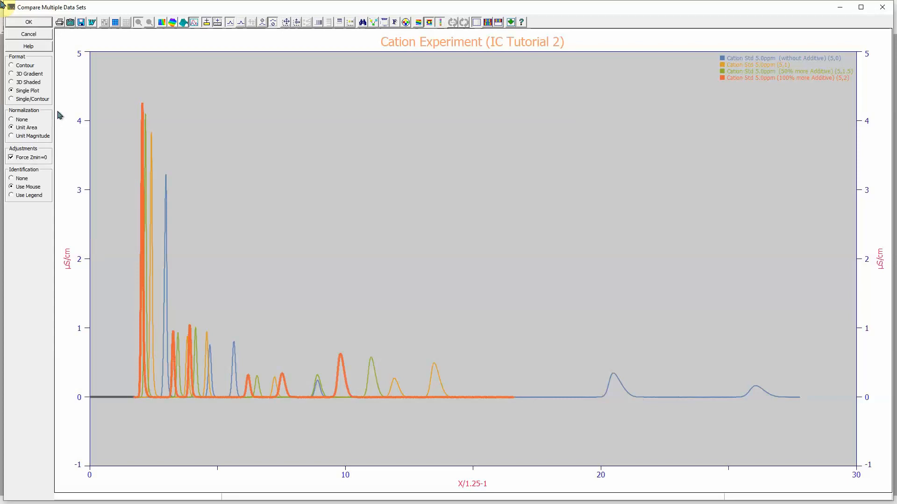
pyautogui.moveTo(122, 89)
pyautogui.mouseDown()
pyautogui.moveTo(166, 421)
pyautogui.moveTo(175, 419)
pyautogui.mouseUp()
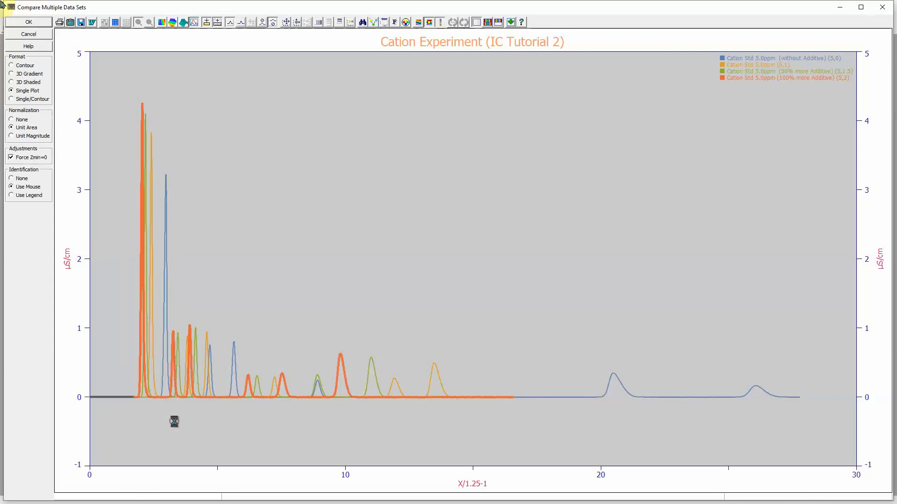
pyautogui.click(11, 196)
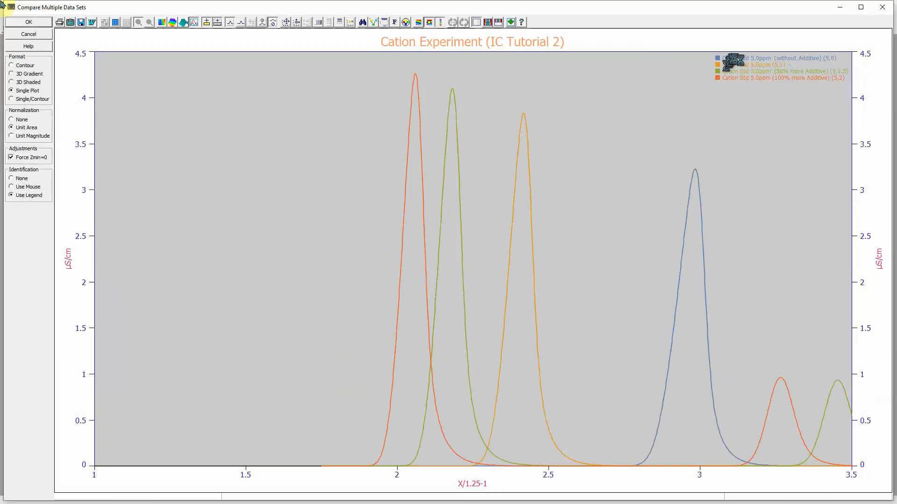
pyautogui.moveTo(766, 74)
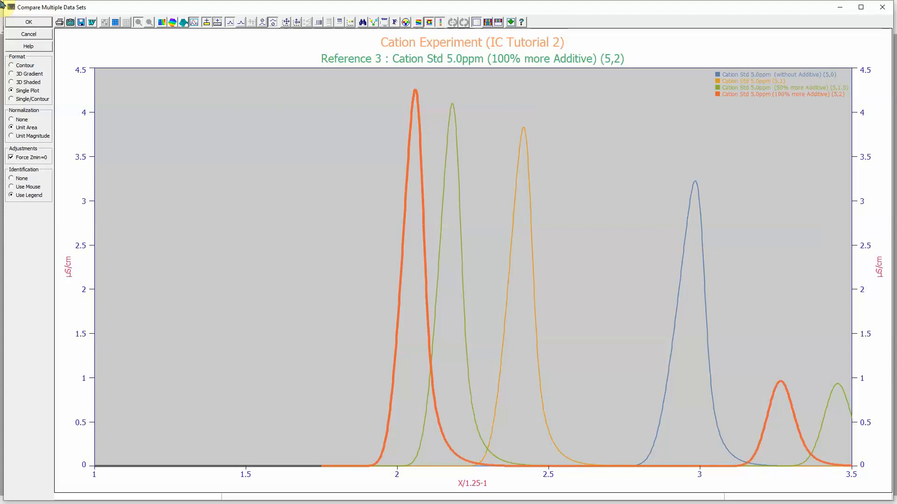
pyautogui.press('Return')
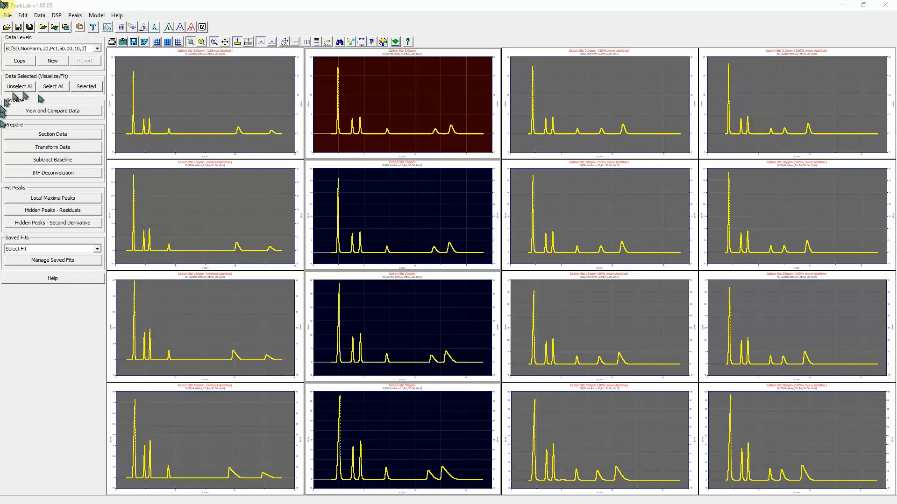
# - Compare the (5,1), (10,1), (25,1) and (50,1) standards over about X 1.5 to 3.5, highlighting each curve with legend identification
pyautogui.click(62, 112)
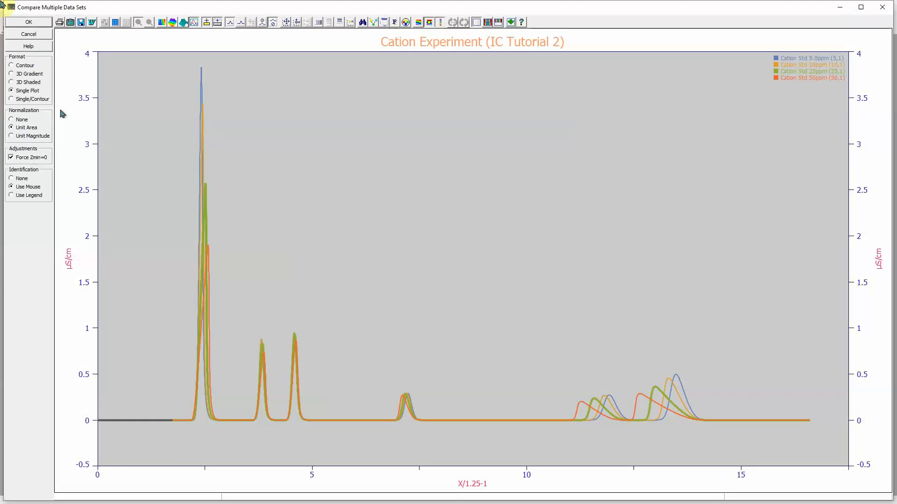
pyautogui.moveTo(178, 59); pyautogui.dragTo(219, 427)
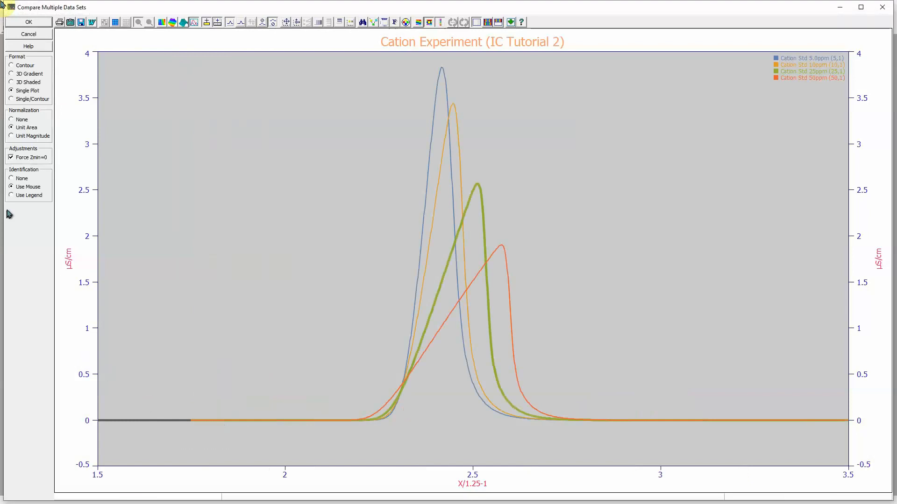
pyautogui.click(12, 195)
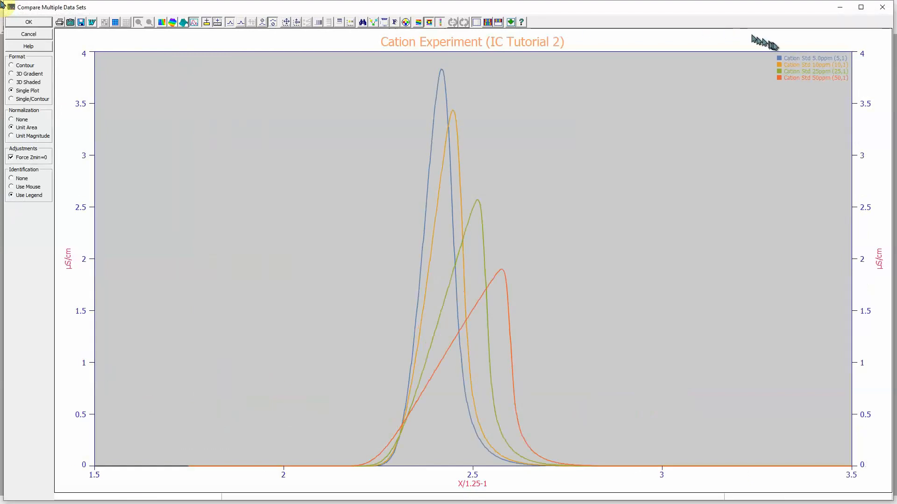
pyautogui.click(800, 58)
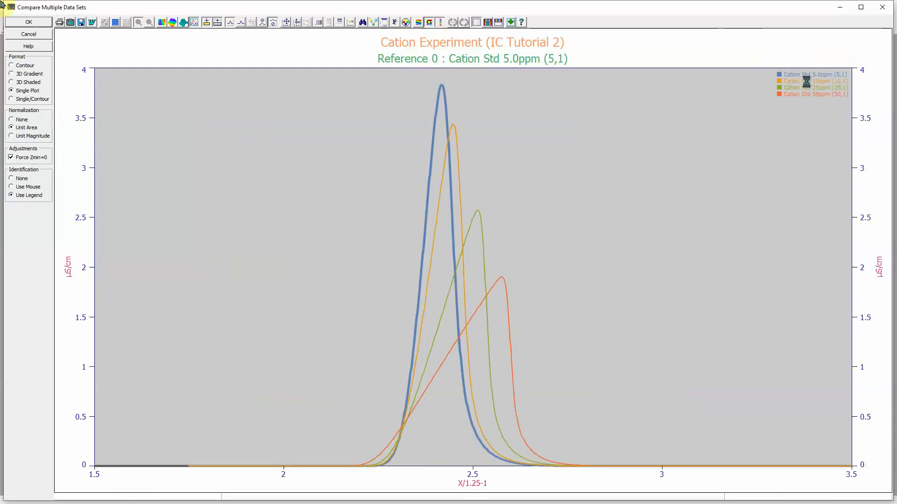
pyautogui.click(806, 81)
pyautogui.click(805, 88)
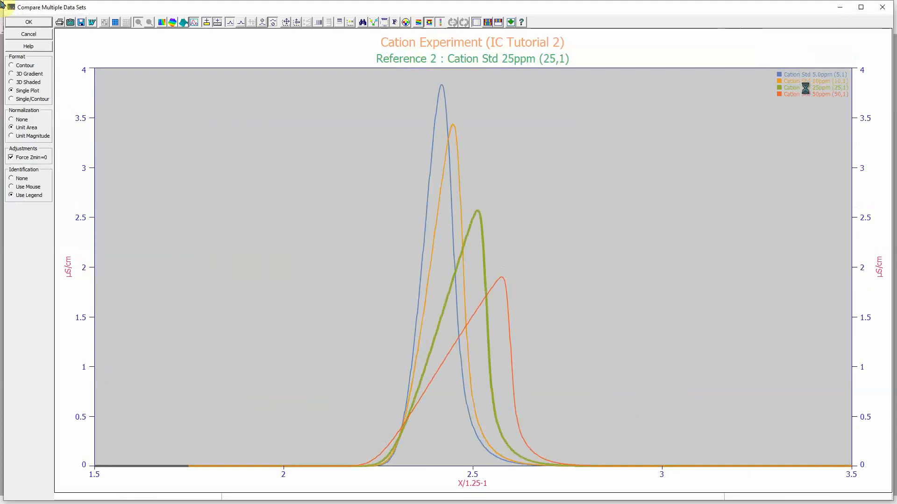
pyautogui.click(806, 93)
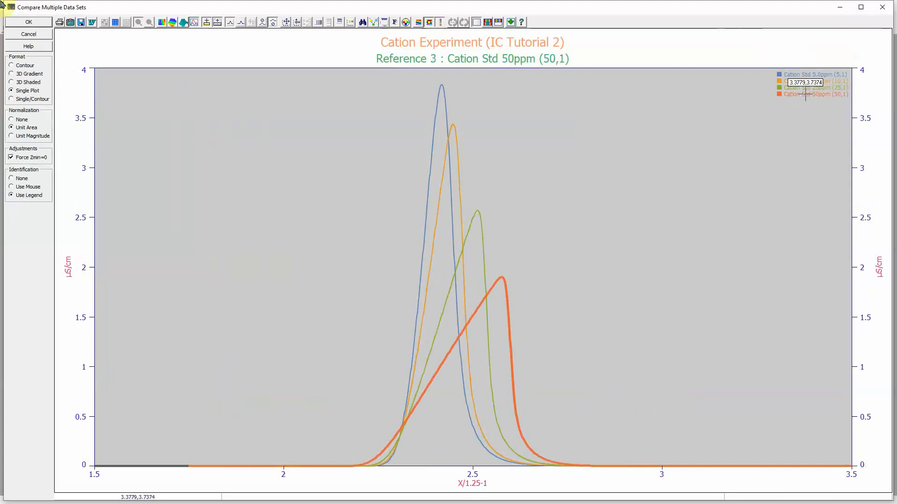
# - Restore the comparison plot's scaling, enlarge the last peaks over about X 12 to 14.5, and highlight each concentration's curve
pyautogui.rightClick(282, 130)
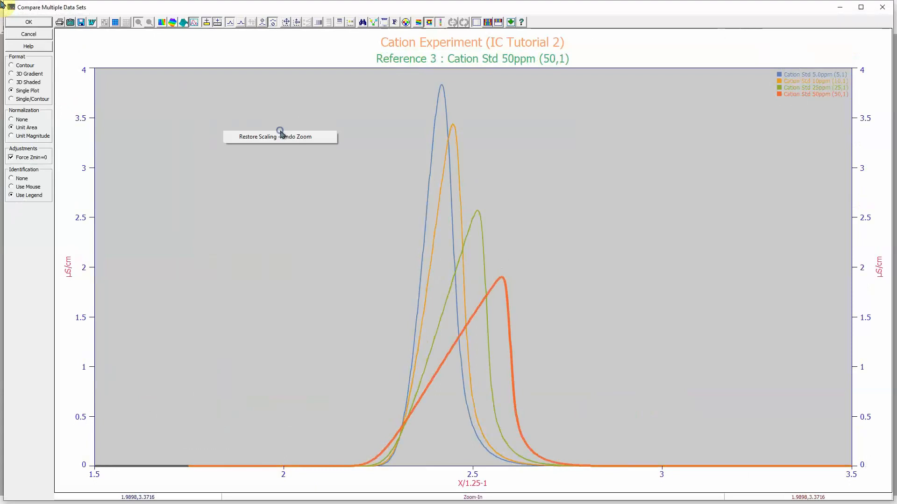
pyautogui.click(288, 138)
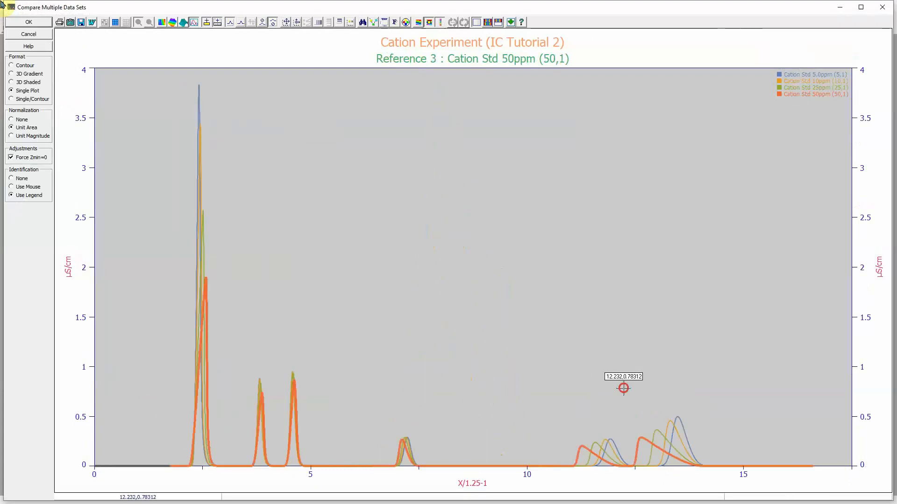
pyautogui.moveTo(623, 389); pyautogui.dragTo(714, 485)
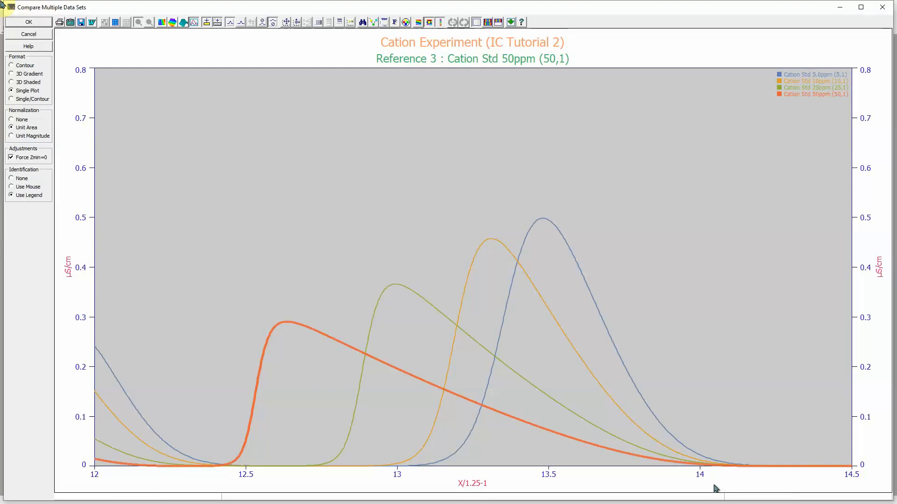
pyautogui.click(814, 74)
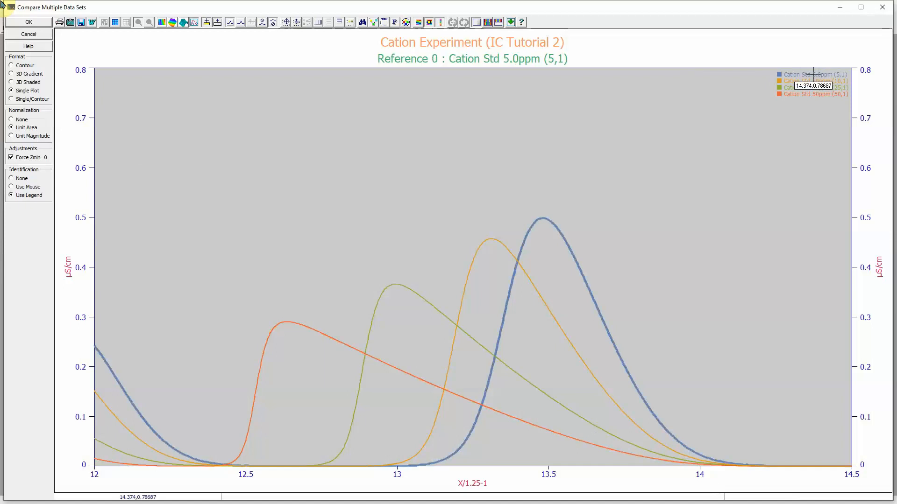
pyautogui.click(815, 80)
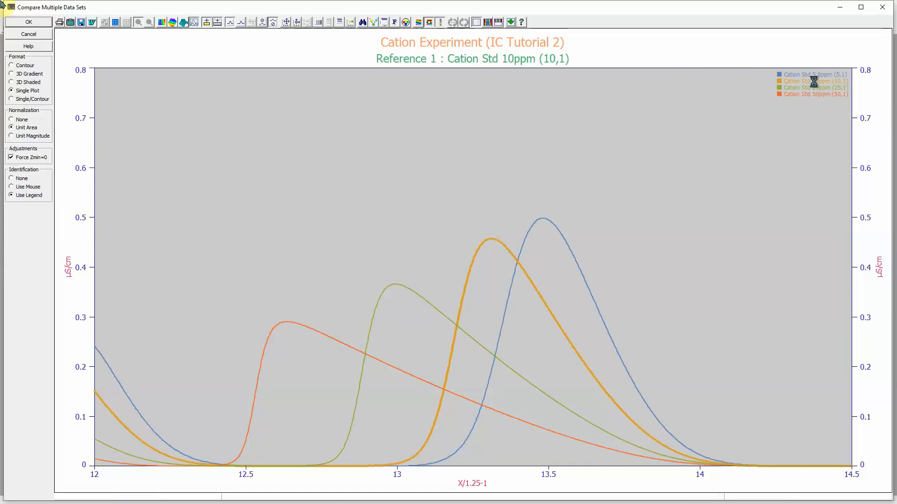
pyautogui.click(815, 88)
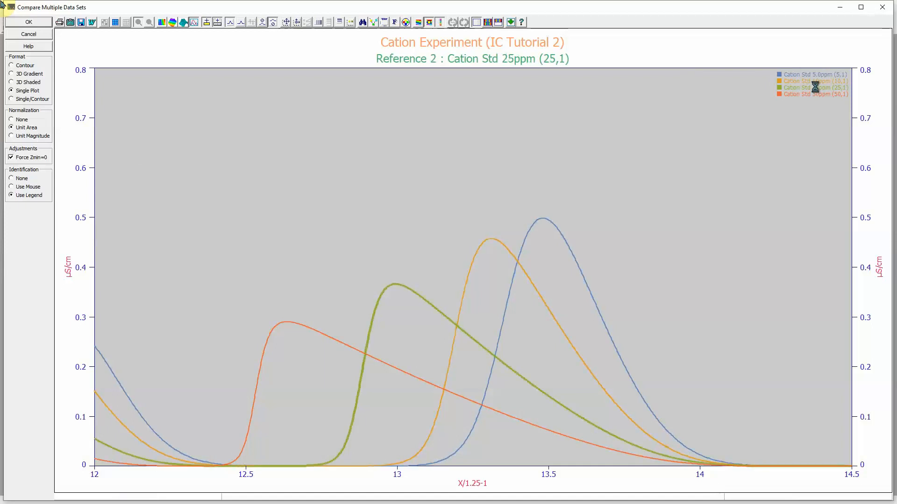
pyautogui.click(818, 94)
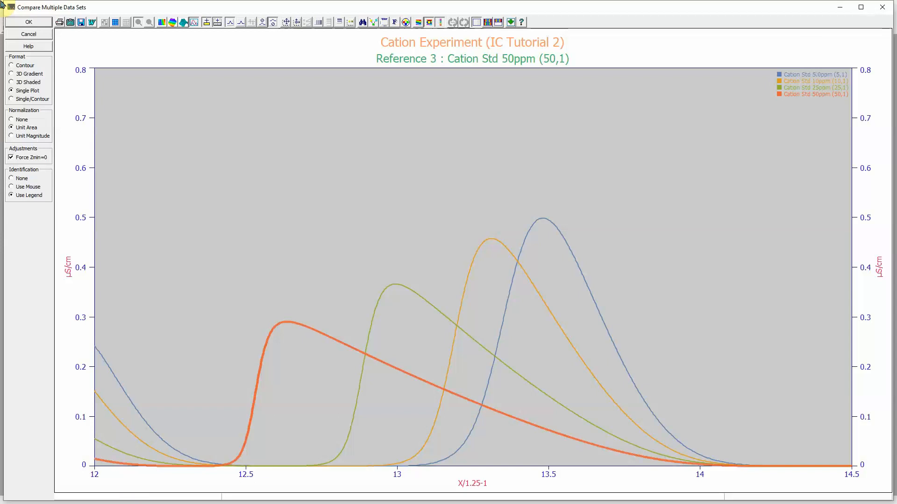
pyautogui.click(815, 81)
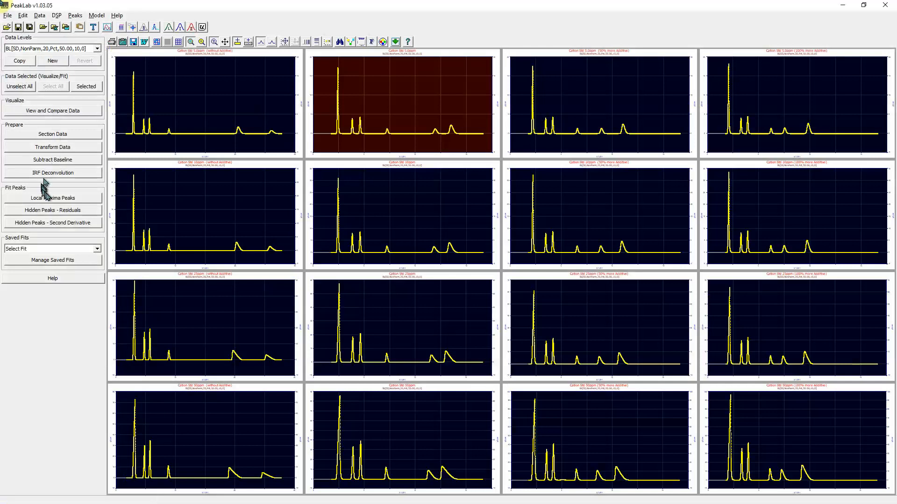
# - Fit all data sets' local maxima peaks with GenHVL<ge>, using reduced data prefit, cycled peaks and 2 passes with shared parameters locked on pass 1
pyautogui.click(52, 198)
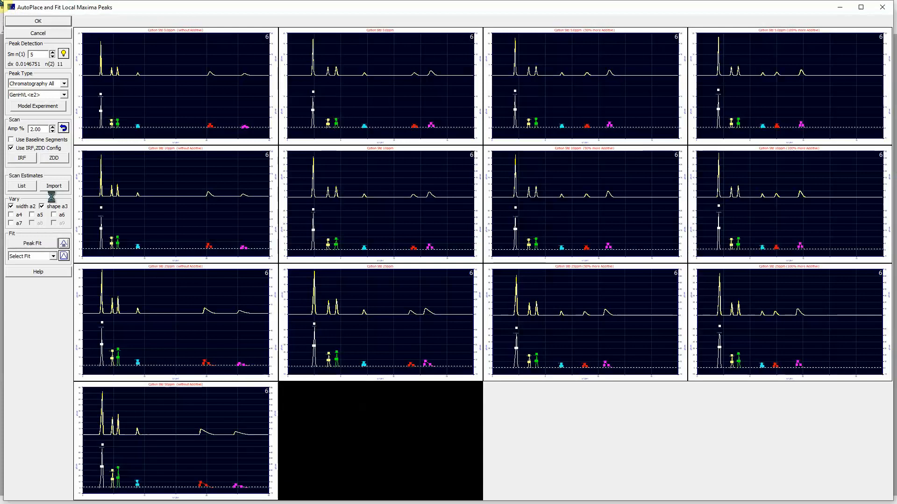
pyautogui.click(44, 95)
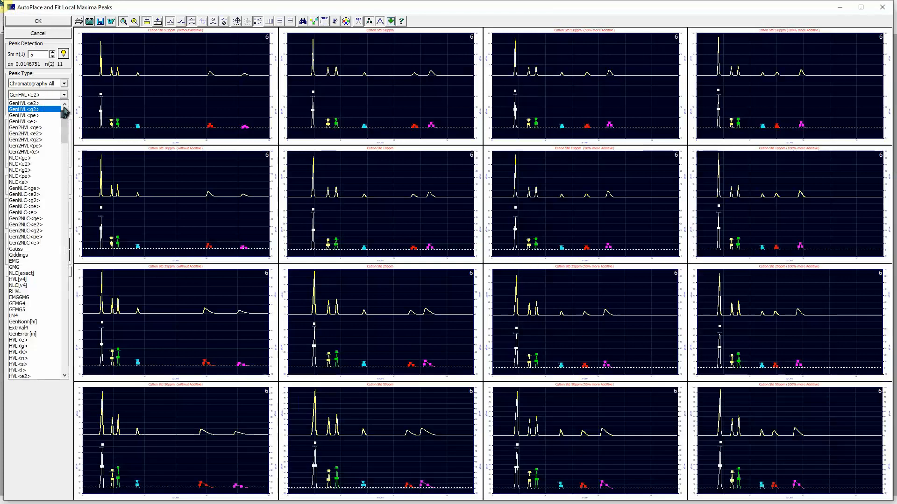
pyautogui.click(63, 94)
pyautogui.click(64, 95)
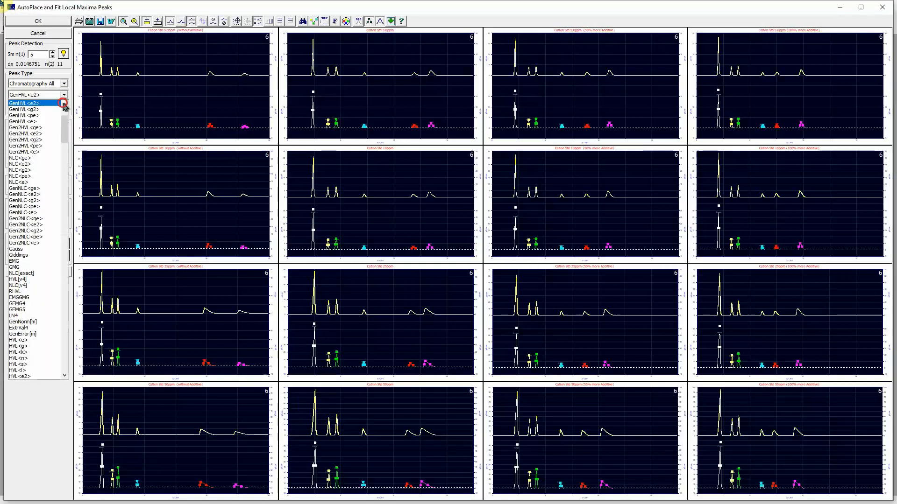
pyautogui.click(65, 104)
pyautogui.click(36, 103)
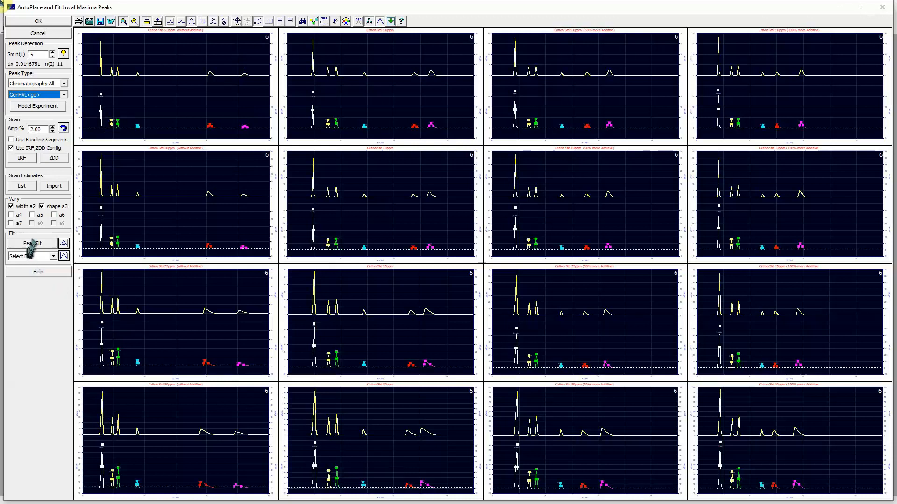
pyautogui.click(44, 243)
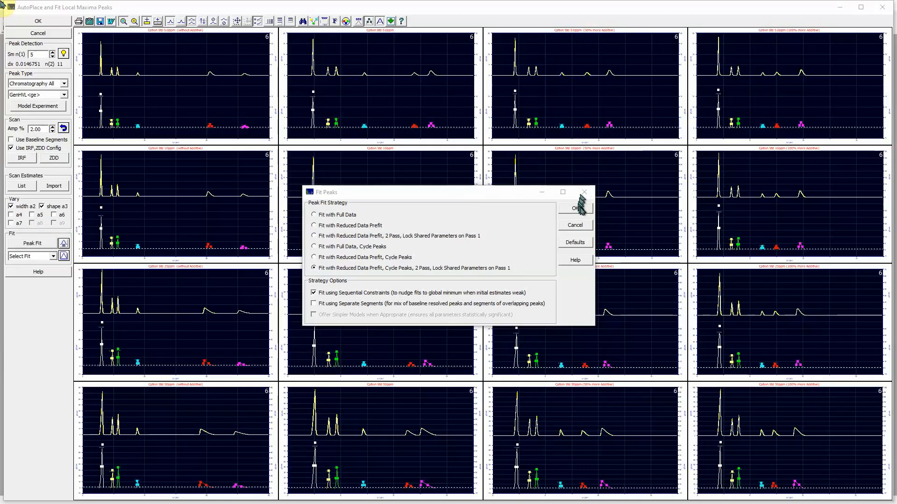
pyautogui.click(581, 210)
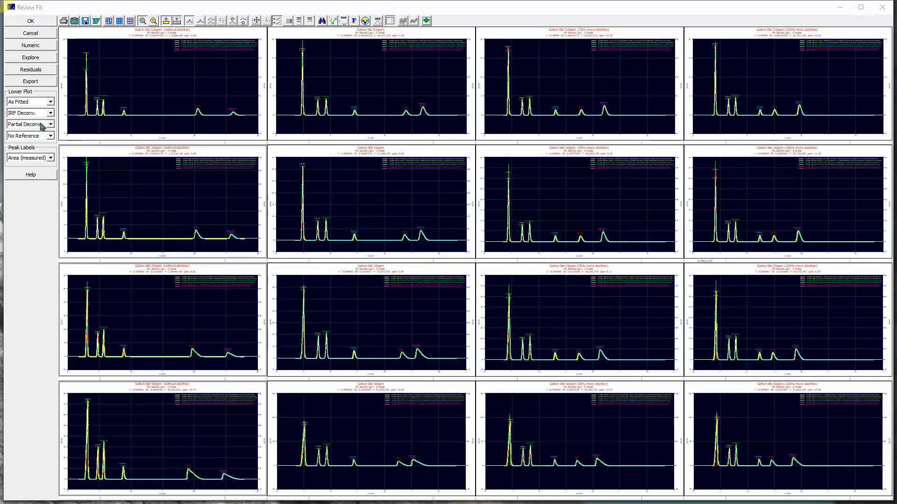
# - Examine the fitted Lithium peak of Cation Std 5.0ppm (without Additive) over about X 2.7 to 3.3, and return to all fits
pyautogui.doubleClick(128, 90)
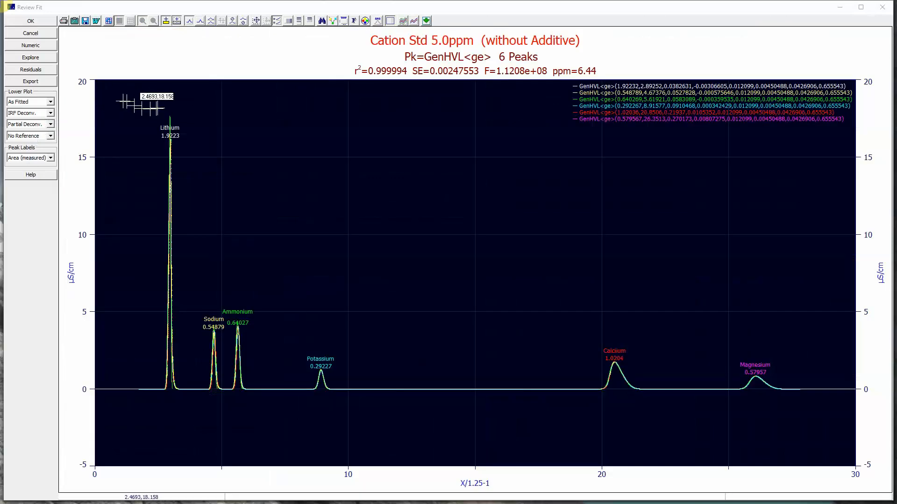
pyautogui.moveTo(160, 108); pyautogui.dragTo(185, 398)
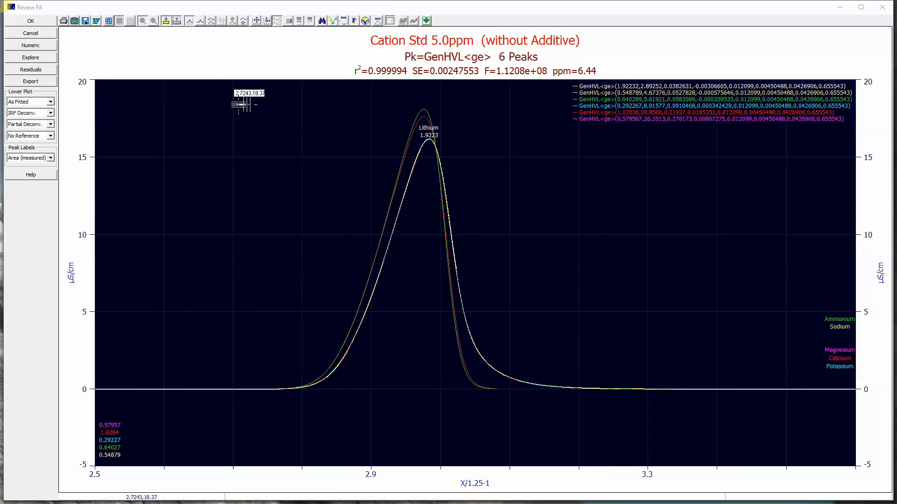
pyautogui.moveTo(241, 95); pyautogui.dragTo(596, 405)
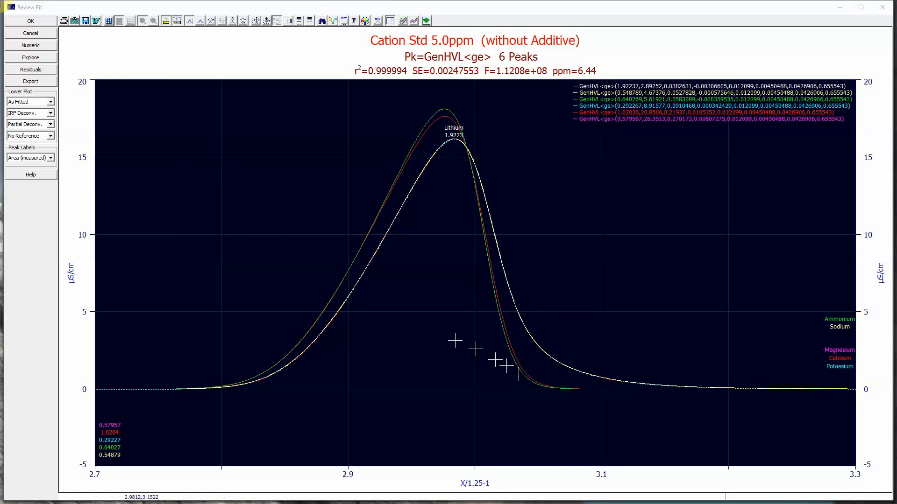
pyautogui.rightClick(315, 195)
pyautogui.click(320, 198)
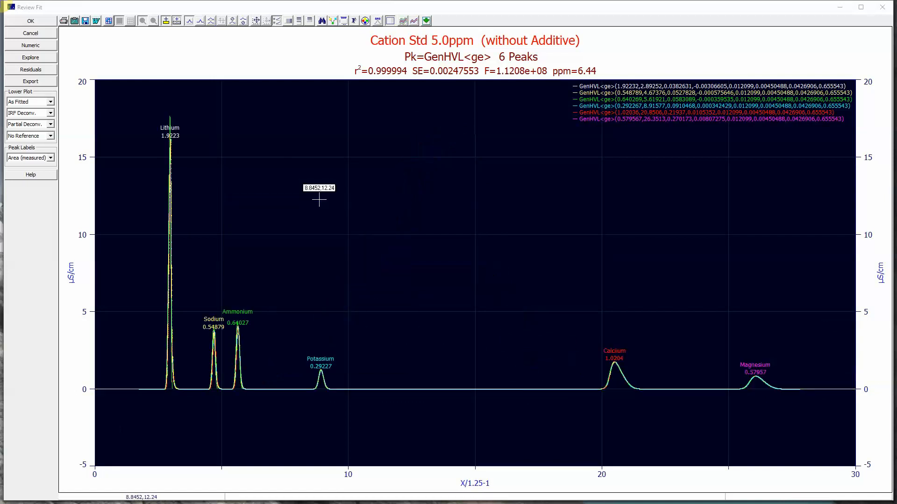
pyautogui.rightClick(321, 204)
pyautogui.click(323, 205)
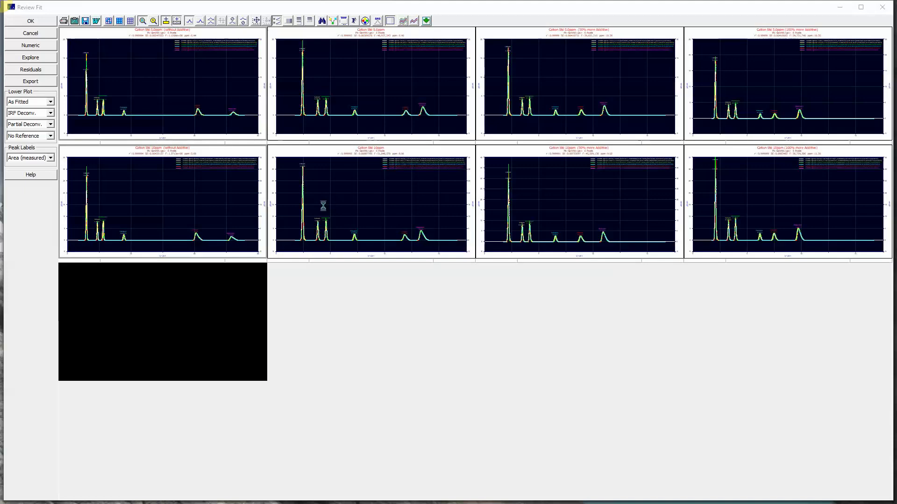
# - Examine the fitted Lithium peak of Cation Std 50ppm (without Additive), enlarged over about X 2 to 4.5
pyautogui.doubleClick(204, 427)
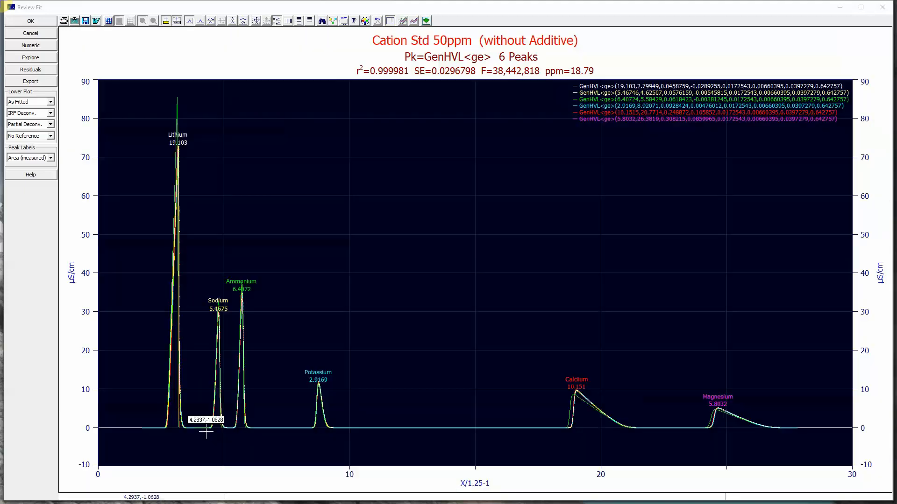
pyautogui.click(156, 201)
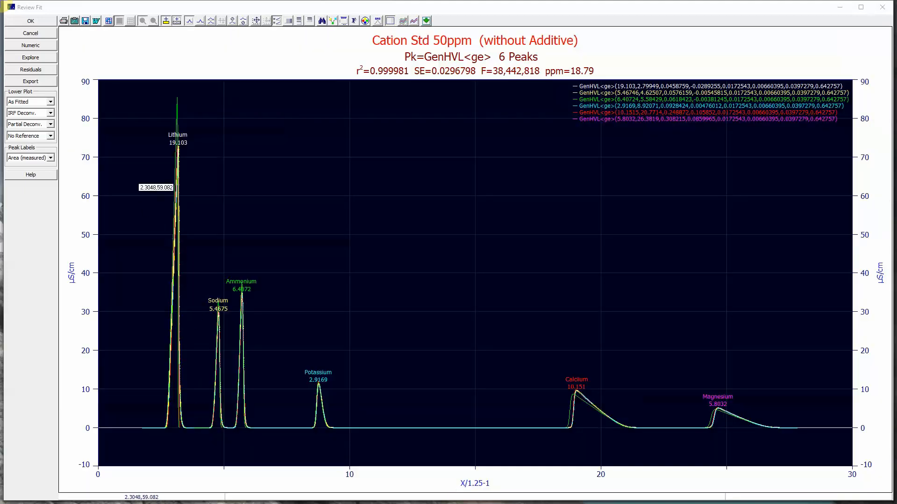
pyautogui.click(158, 92)
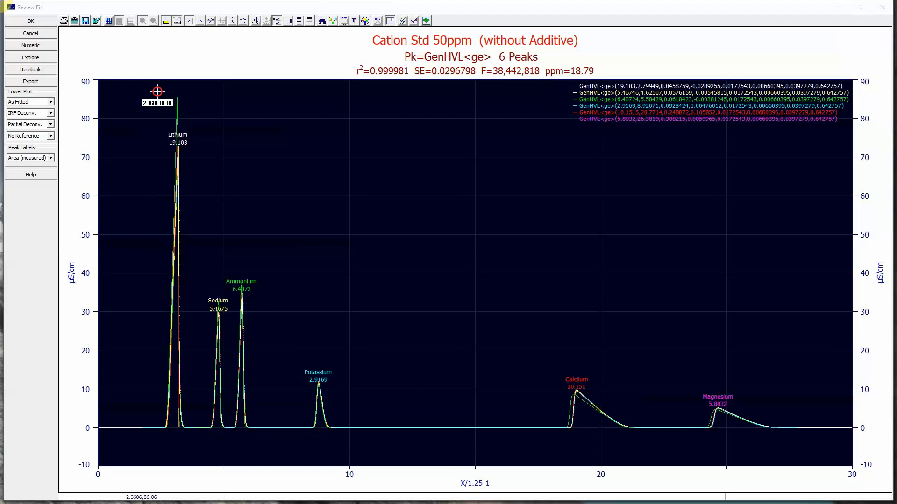
pyautogui.moveTo(158, 92); pyautogui.dragTo(209, 450)
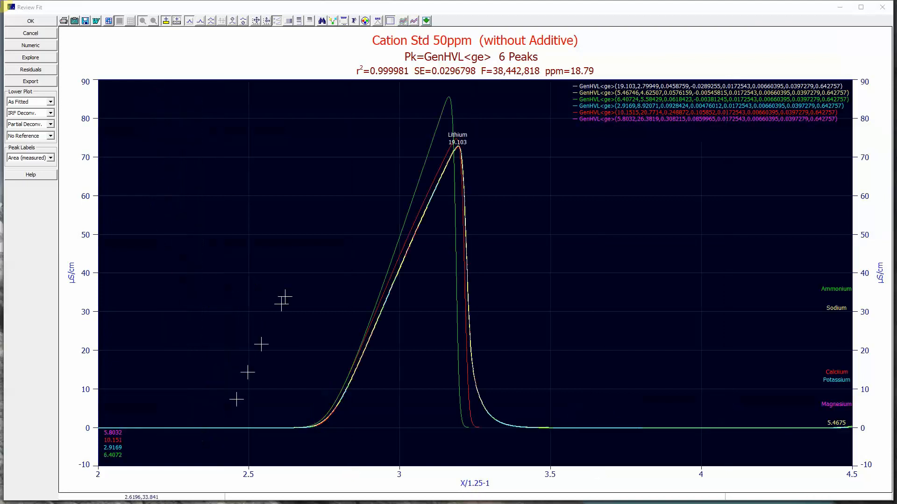
# - Open the exploration of fitted parameters across all data sets and display it as 3D gradient surfaces
pyautogui.moveTo(257, 85); pyautogui.dragTo(566, 439)
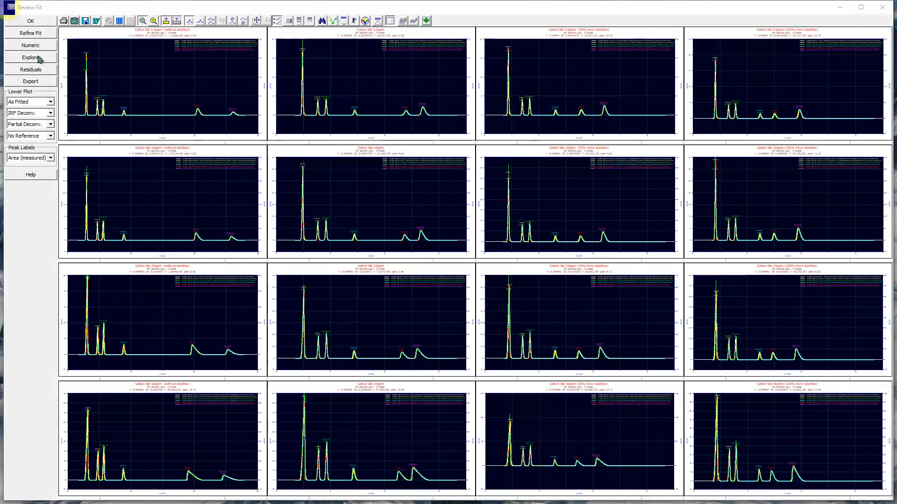
pyautogui.click(30, 58)
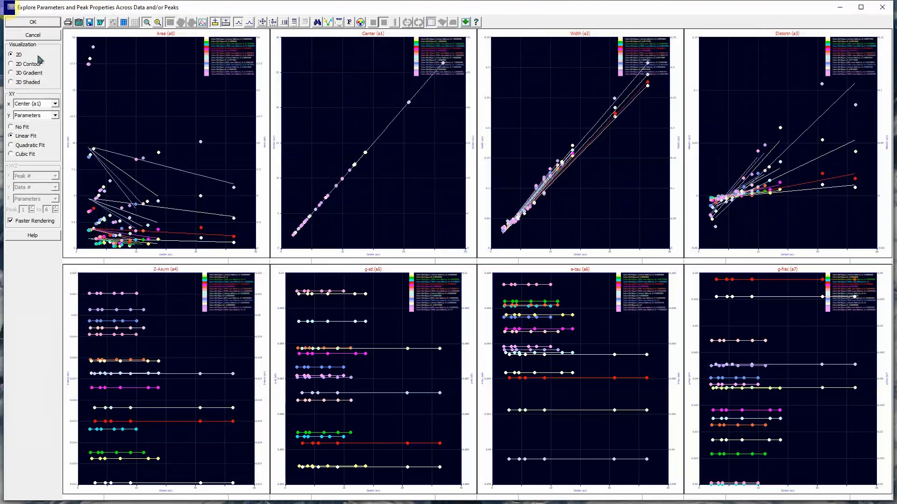
pyautogui.click(20, 73)
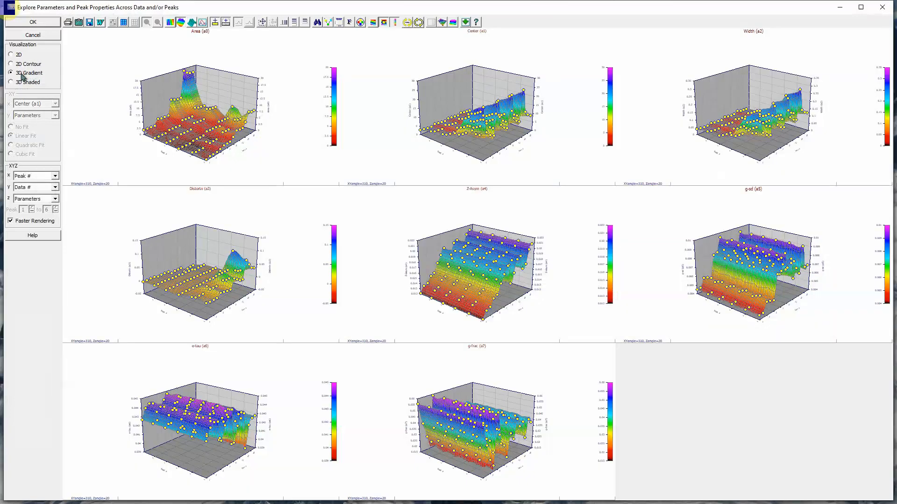
# - Plot the parameter surfaces with Conc as X and Additive as Y, limited to peak 1
pyautogui.click(30, 177)
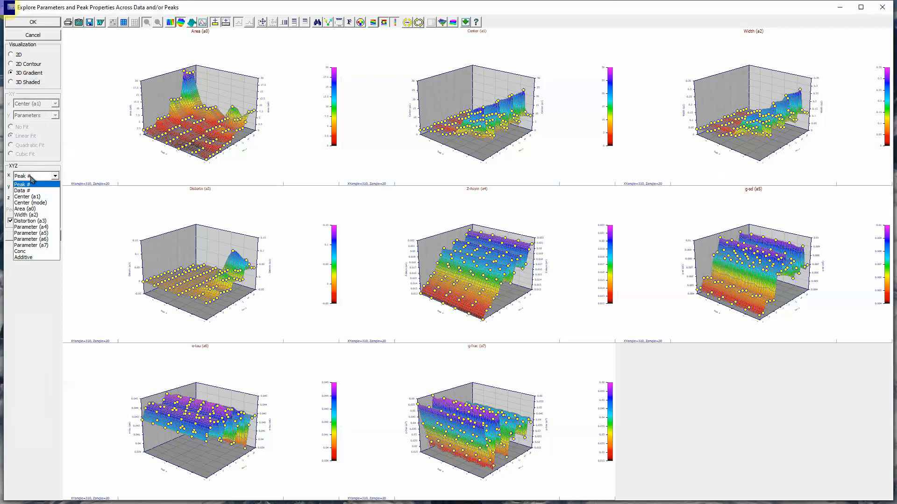
pyautogui.click(23, 250)
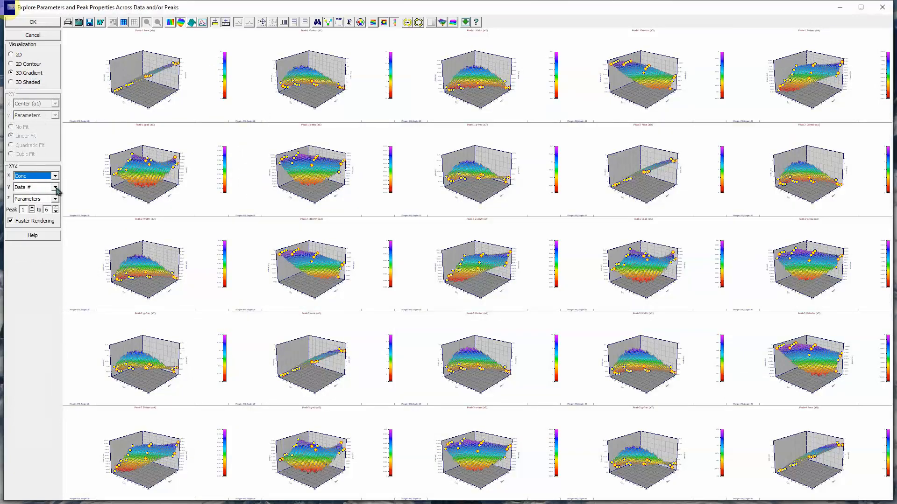
pyautogui.click(55, 187)
pyautogui.click(33, 258)
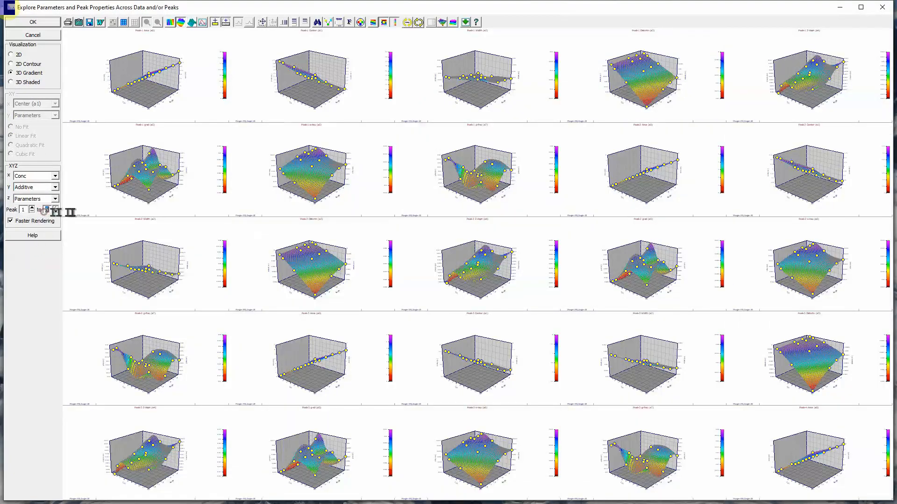
pyautogui.write('1')
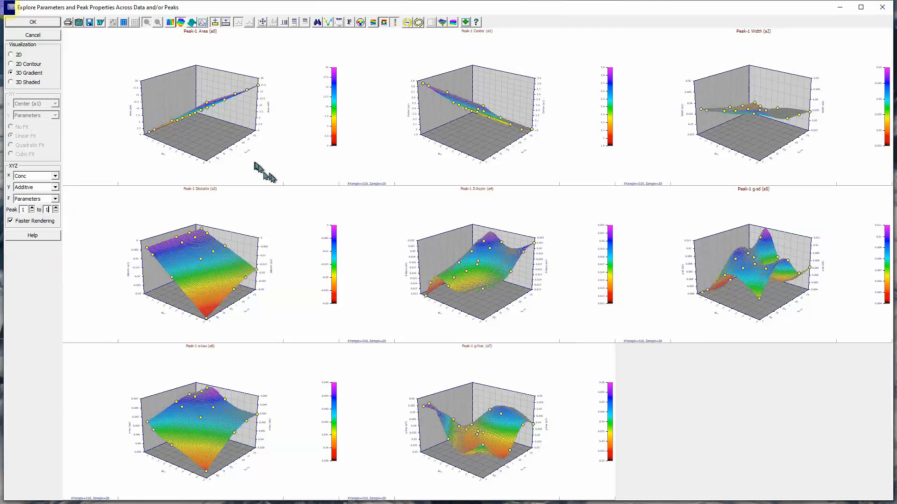
# - Compare peak 1's parameter plots as 2D contours, 3D shaded and 3D gradient surfaces, and return to 2D contours
pyautogui.click(21, 64)
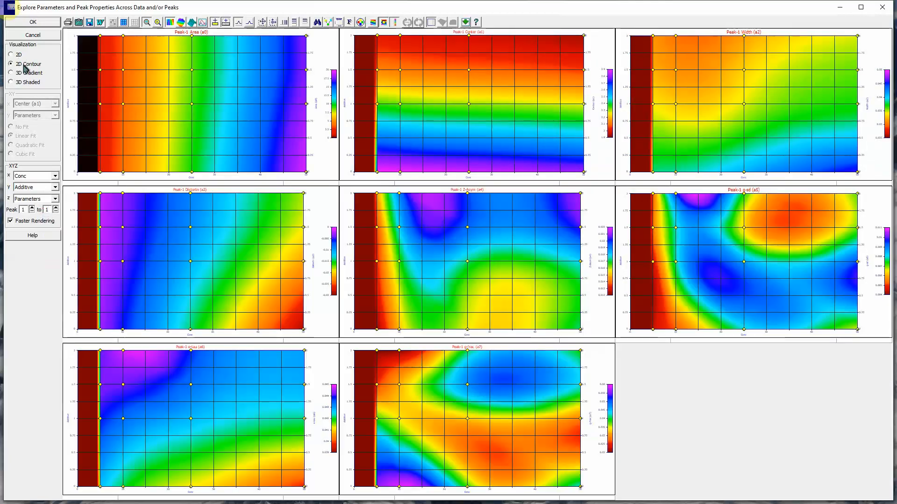
pyautogui.click(16, 84)
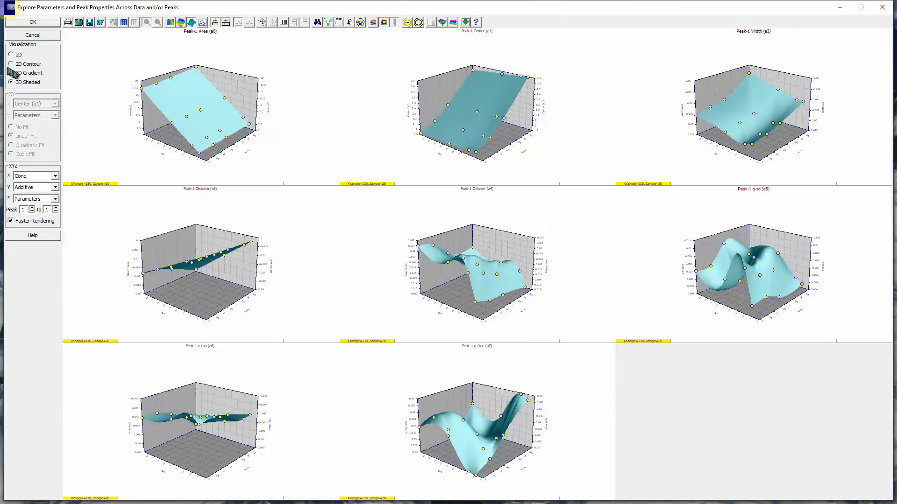
pyautogui.click(12, 72)
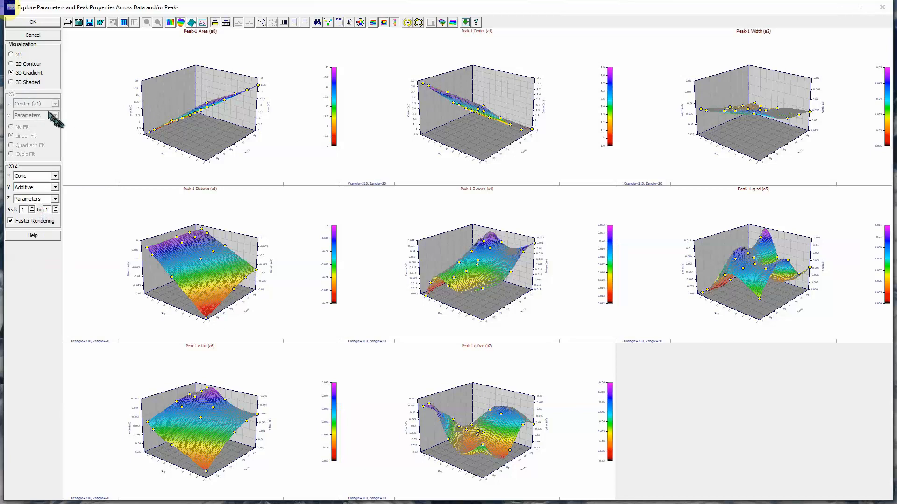
pyautogui.click(11, 64)
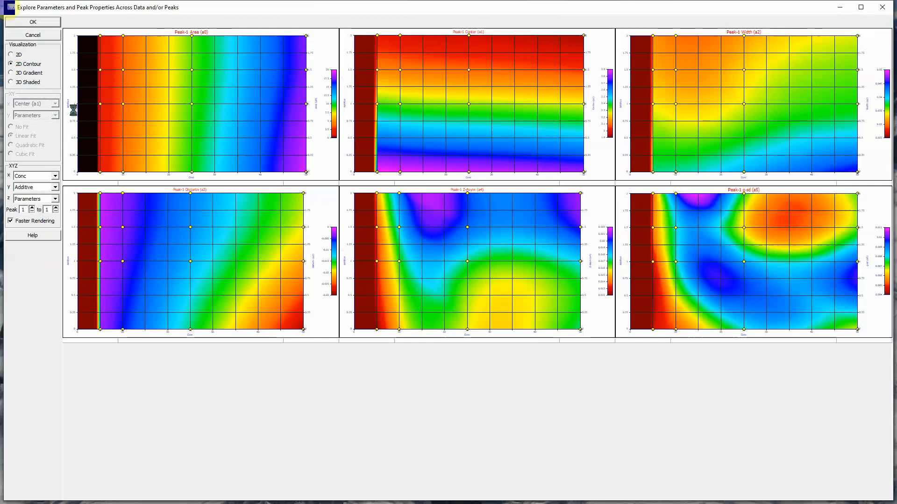
# - Examine the enlarged contour plots of Peak-1 Area (a0) and Peak-1 Center (a1), returning to all plots after each
pyautogui.click(70, 115)
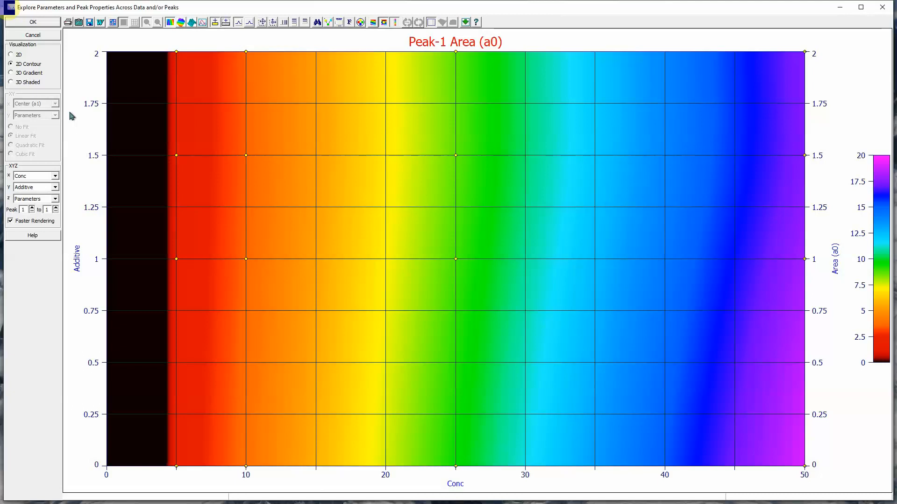
pyautogui.click(75, 216)
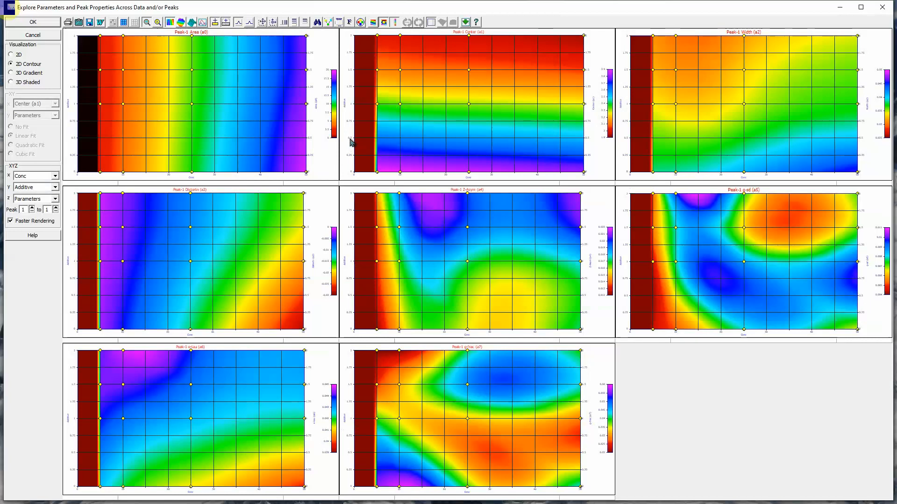
pyautogui.click(350, 140)
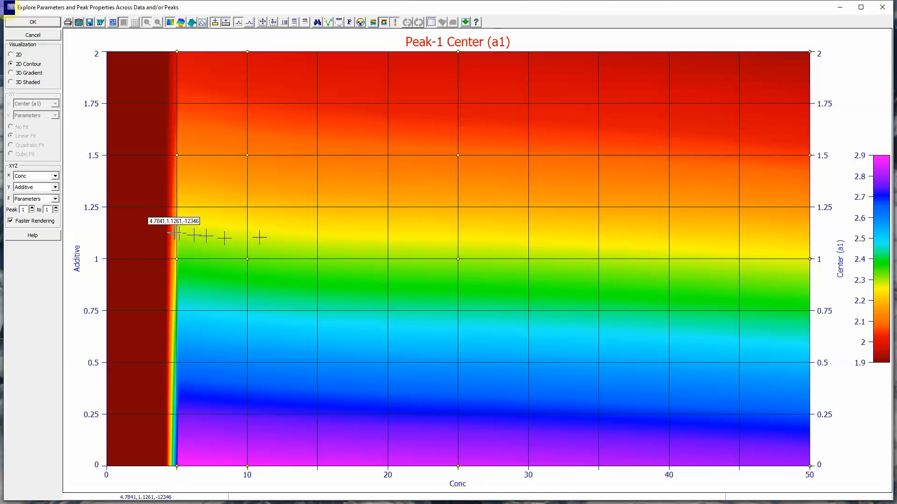
pyautogui.doubleClick(86, 262)
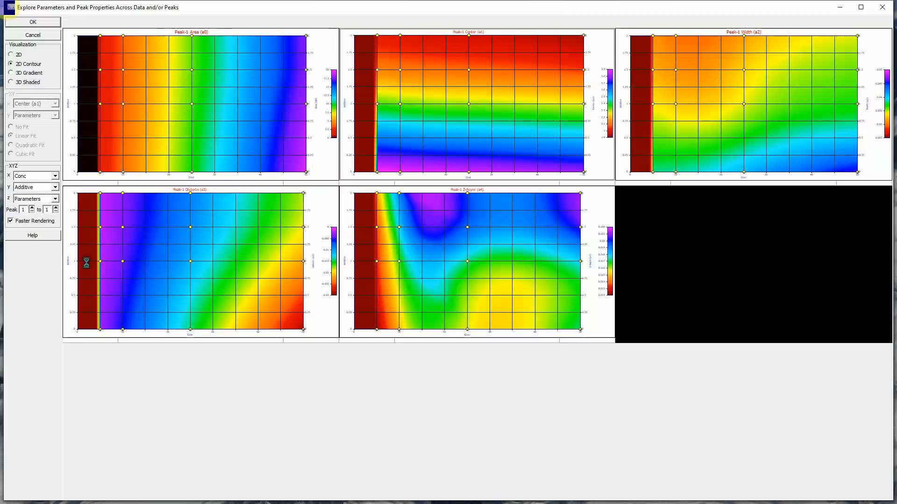
# - Display the 3D gradients, enlarge and rotate the Peak-1 Width (a2) surface to XY angle 120, and return to all plots
pyautogui.click(14, 73)
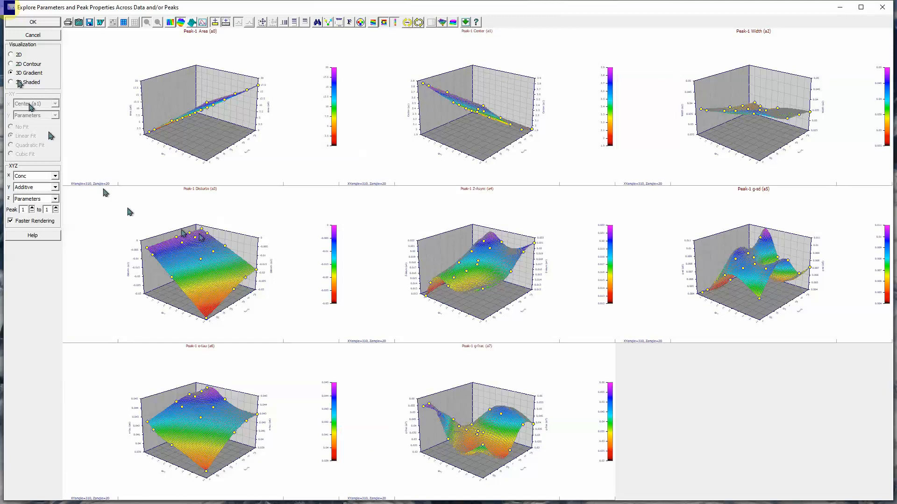
pyautogui.doubleClick(650, 158)
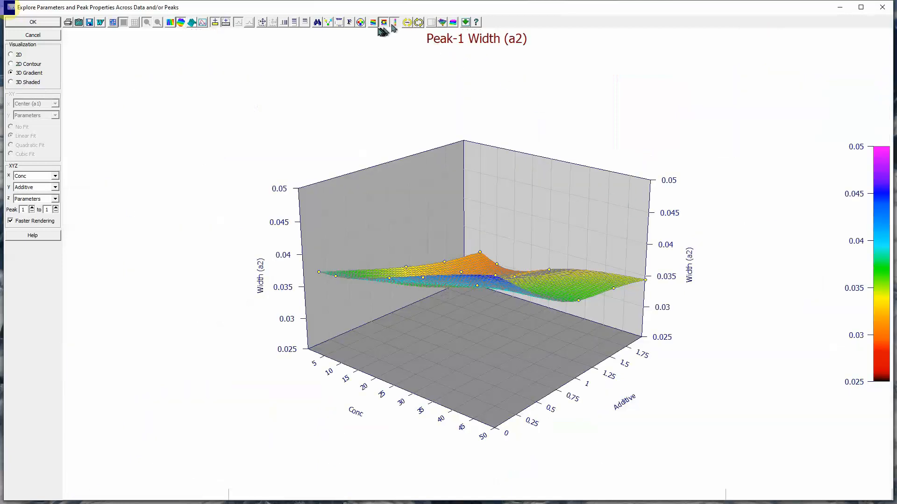
pyautogui.click(419, 22)
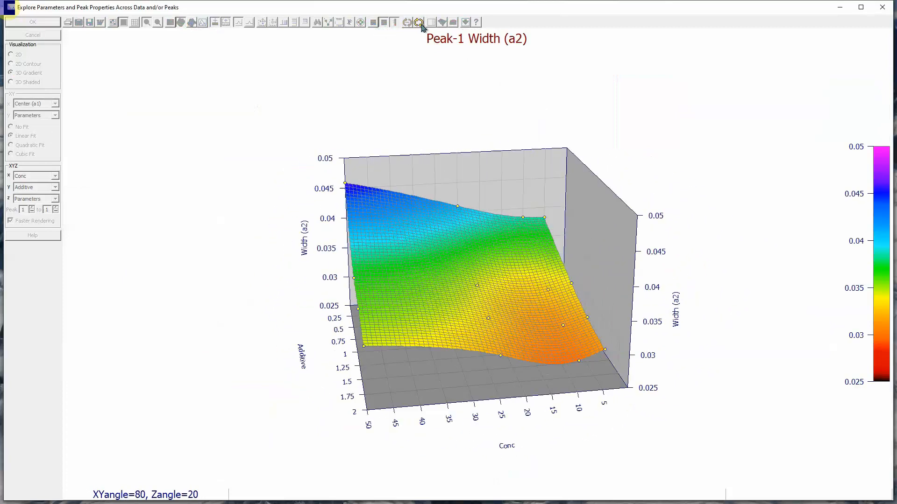
pyautogui.click(419, 23)
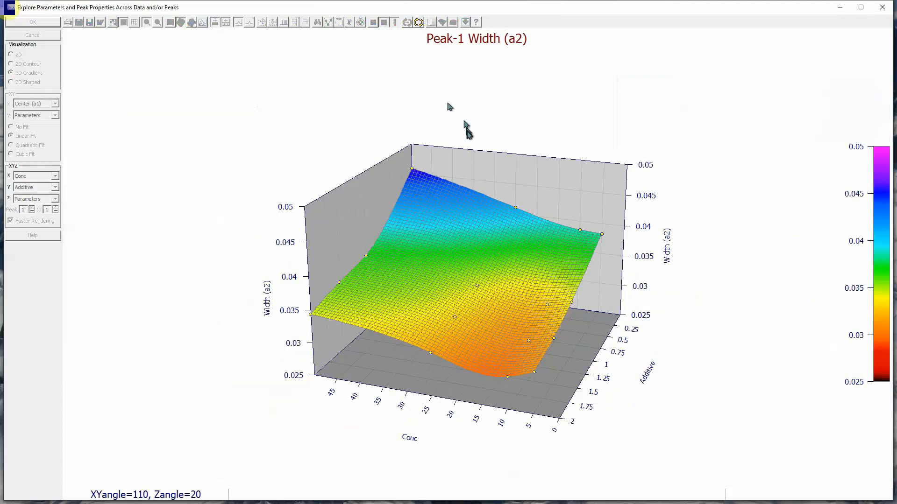
pyautogui.moveTo(467, 132)
pyautogui.mouseDown()
pyautogui.moveTo(466, 143)
pyautogui.moveTo(468, 120)
pyautogui.moveTo(470, 149)
pyautogui.mouseUp()
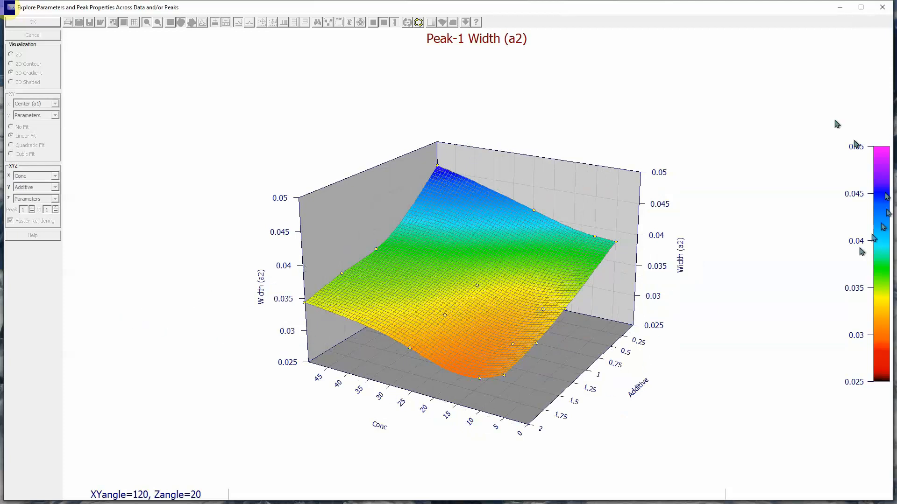
pyautogui.click(418, 24)
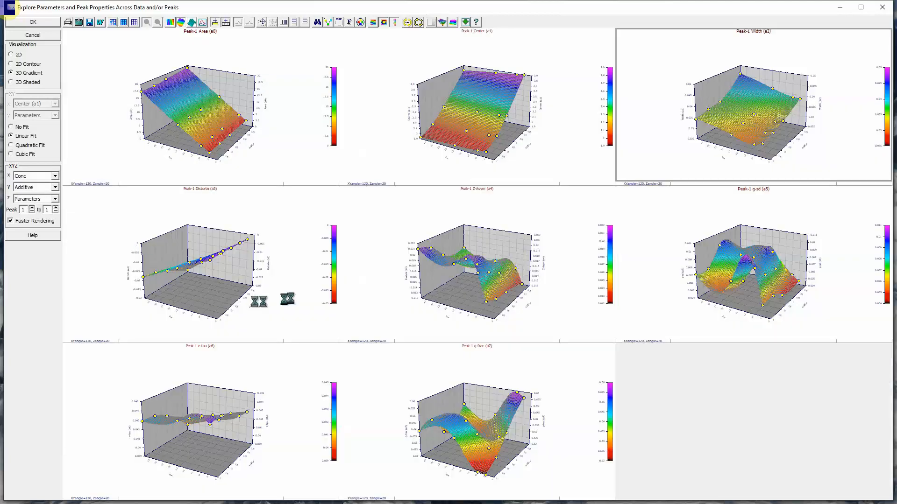
# - Enlarge the Peak-1 Distortn (a3) surface and rotate it to examine its dependence on concentration and additive
pyautogui.click(281, 238)
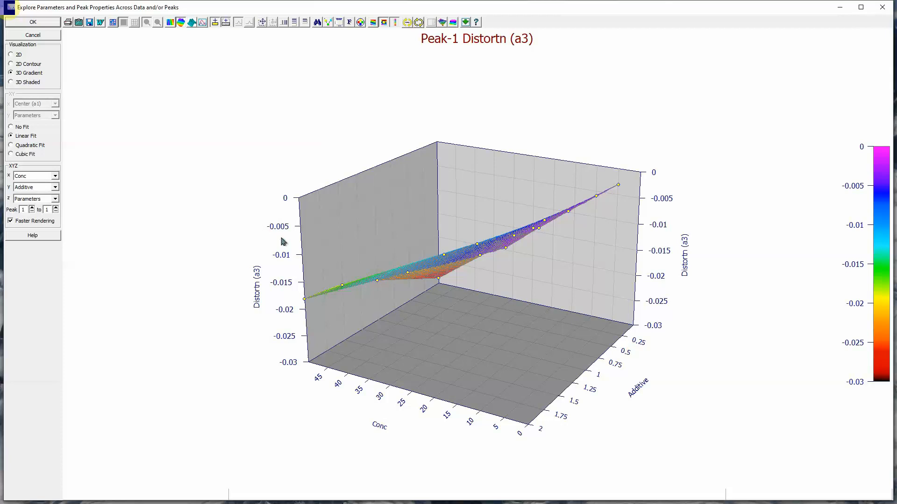
pyautogui.click(419, 22)
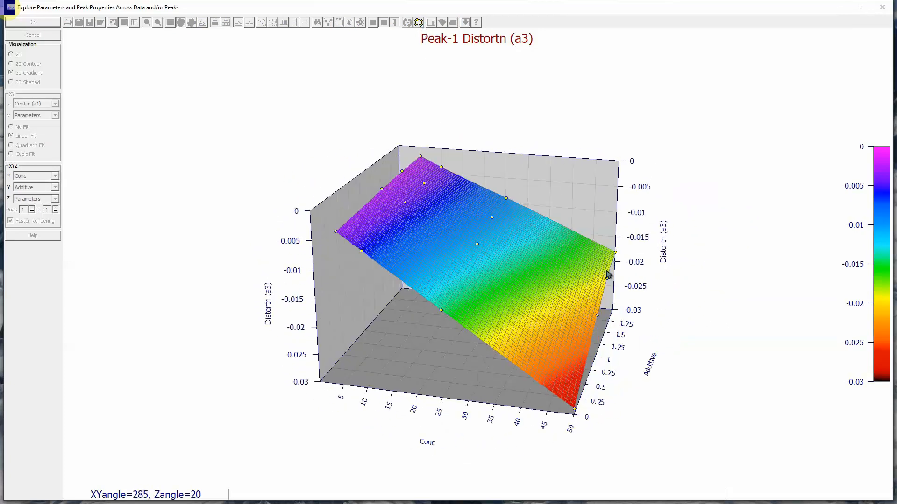
pyautogui.click(607, 272)
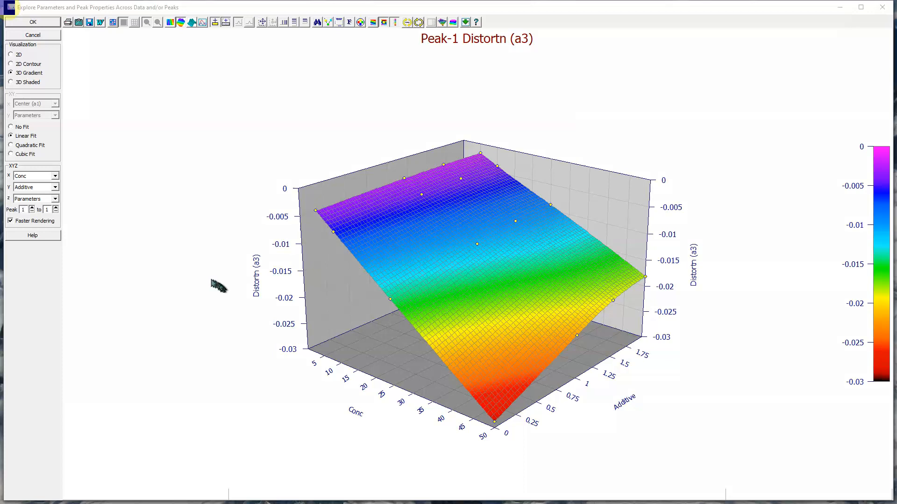
# - Render the parameter plots as 3D shaded surfaces using Fast Smooth with a neighbor count of 16, and return to all plots
pyautogui.click(28, 83)
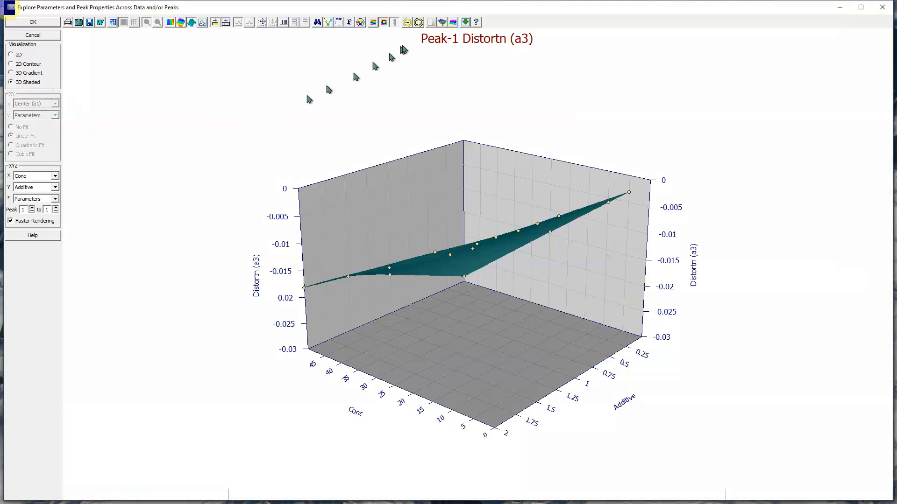
pyautogui.click(441, 22)
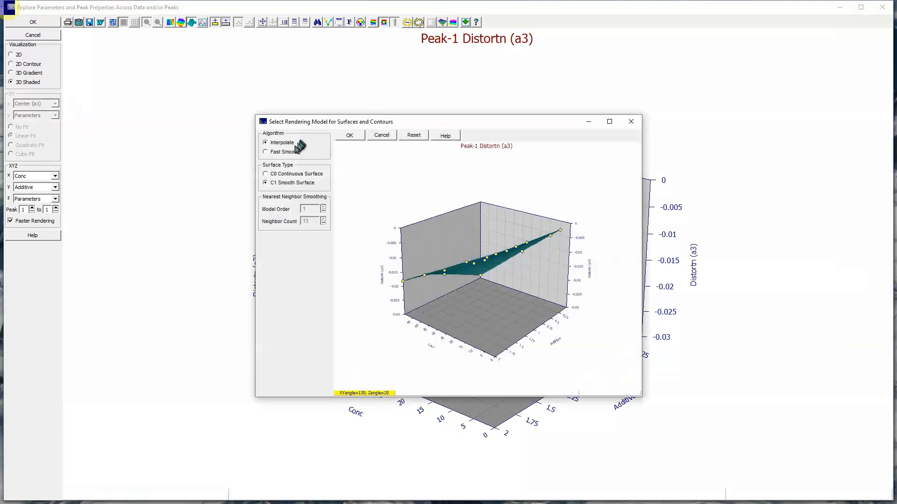
pyautogui.click(265, 151)
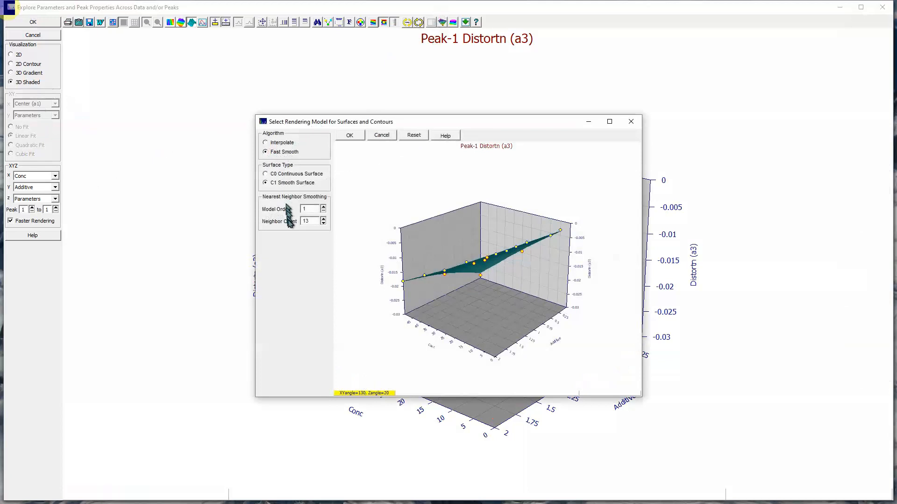
pyautogui.click(306, 221)
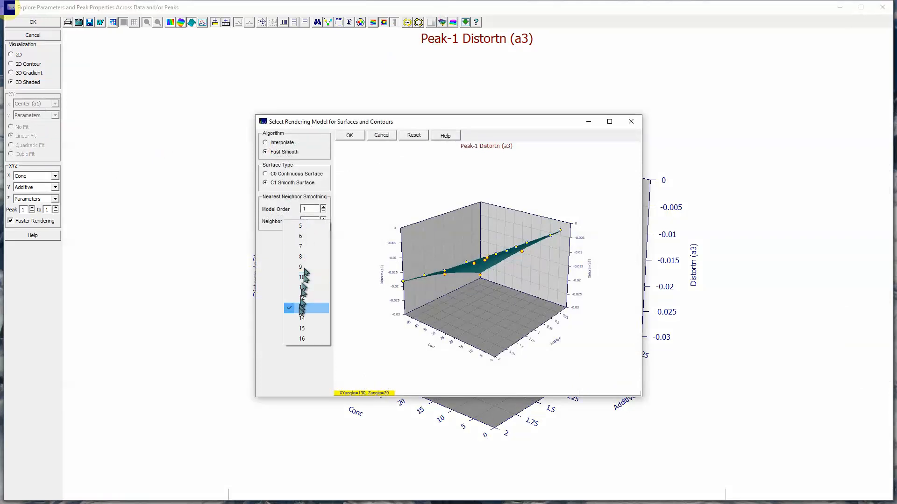
pyautogui.click(302, 339)
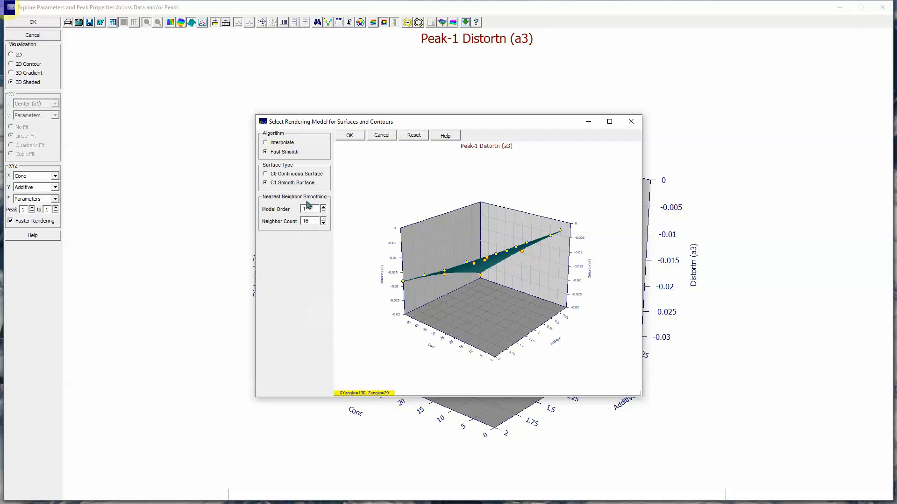
pyautogui.click(351, 135)
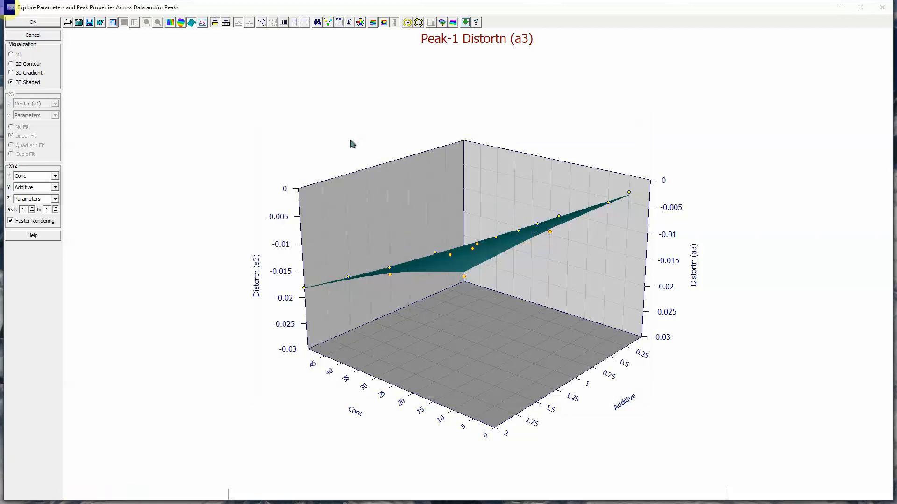
pyautogui.click(284, 159)
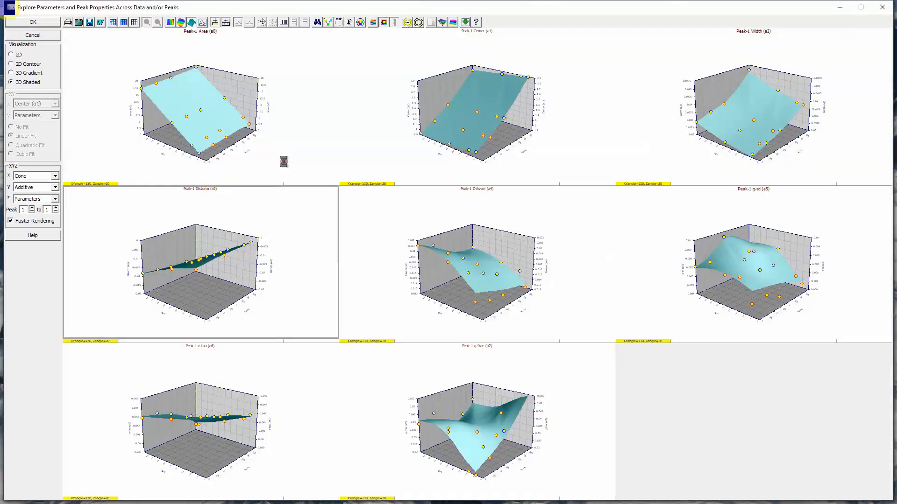
# - Enlarge the smoothed Peak-1 Z-Asym (a4) surface, rotate it to examine its trend, and return to all plots
pyautogui.click(379, 240)
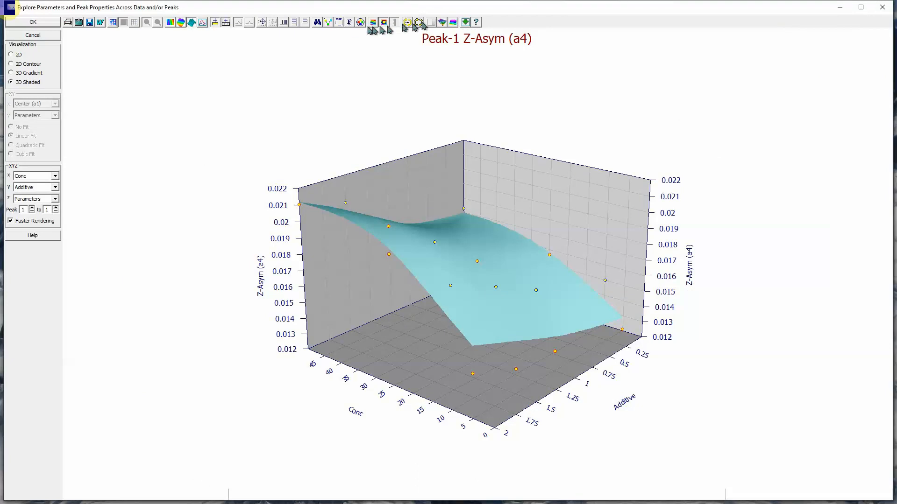
pyautogui.scroll(-2, 451, 208)
pyautogui.scroll(10, 440, 220)
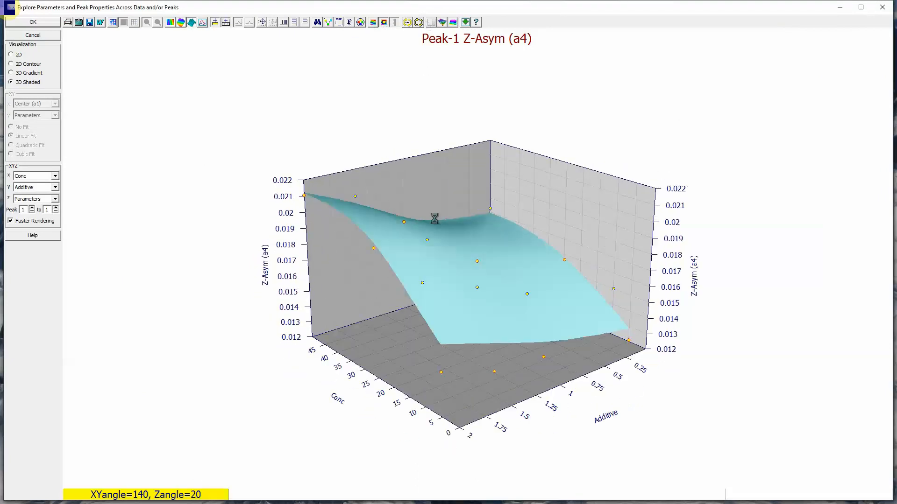
pyautogui.scroll(1, 441, 206)
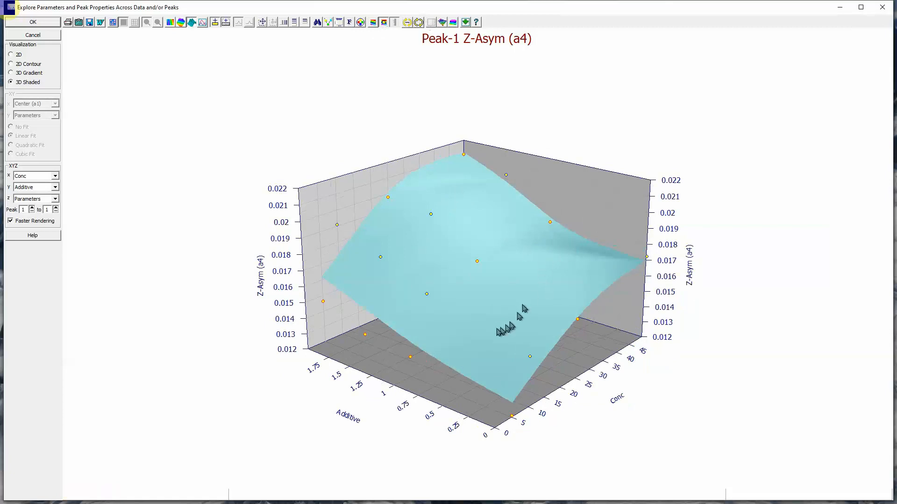
pyautogui.doubleClick(205, 308)
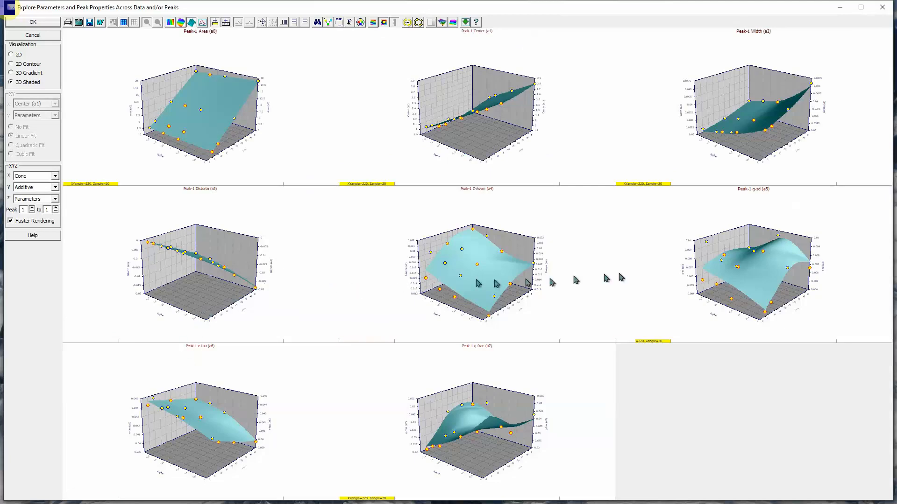
# - Enlarge the Peak-1 g-sd (a5) surface to examine it, and enlarge and rotate the Peak-1 e-tau (a6) surface, returning to all plots
pyautogui.doubleClick(679, 269)
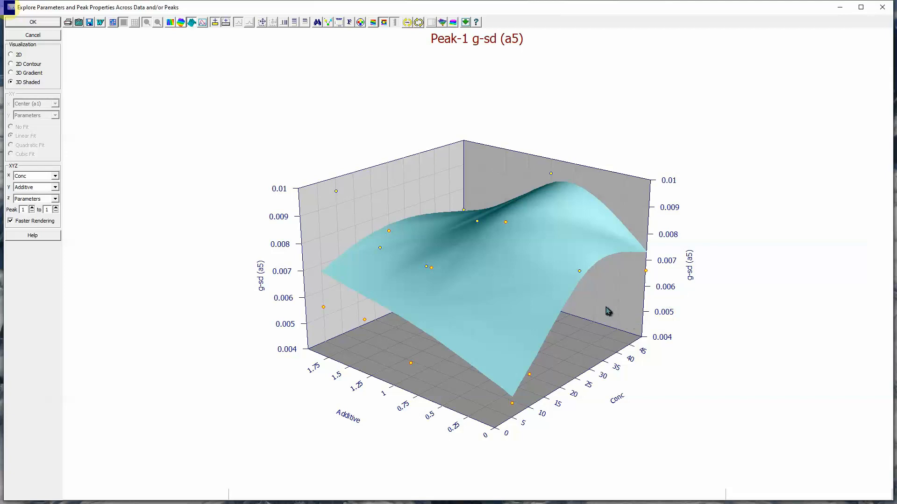
pyautogui.doubleClick(231, 328)
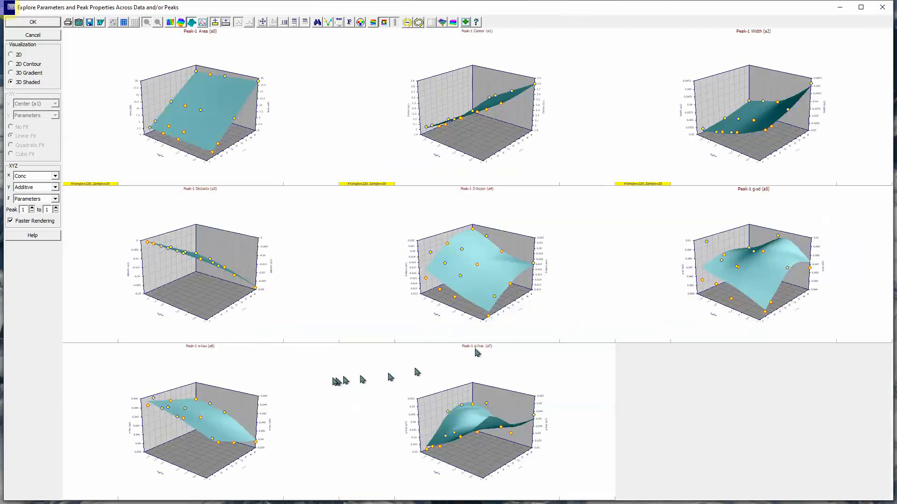
pyautogui.doubleClick(251, 375)
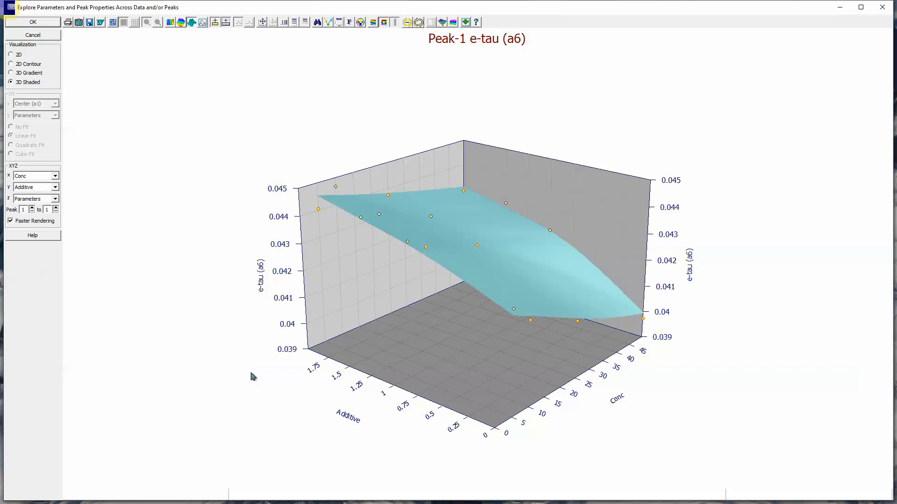
pyautogui.moveTo(416, 286); pyautogui.dragTo(389, 305)
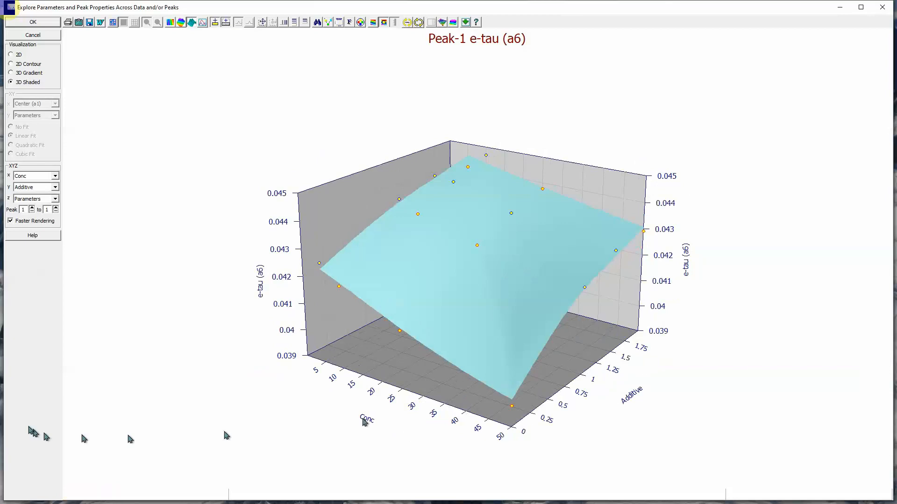
pyautogui.doubleClick(134, 377)
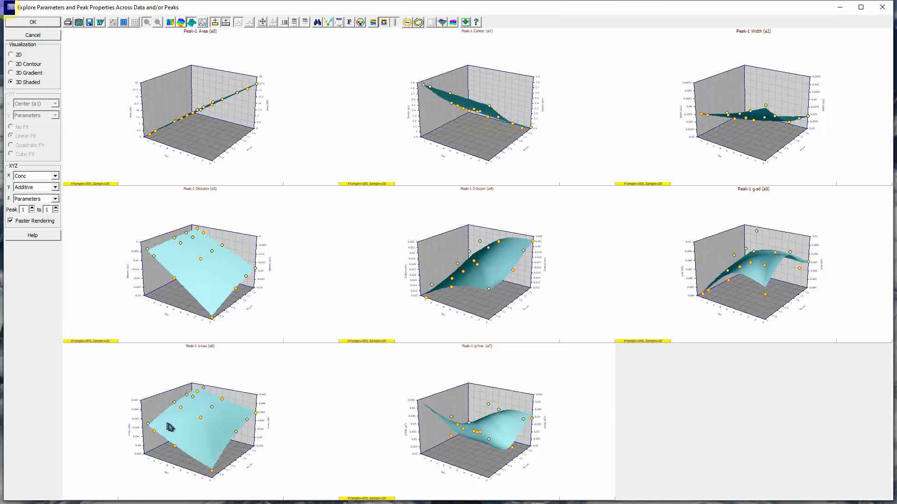
# - Enlarge the Peak-1 g-frac (a7) surface, rotate it to examine its dependence on concentration and additive, and return to all plots
pyautogui.doubleClick(485, 375)
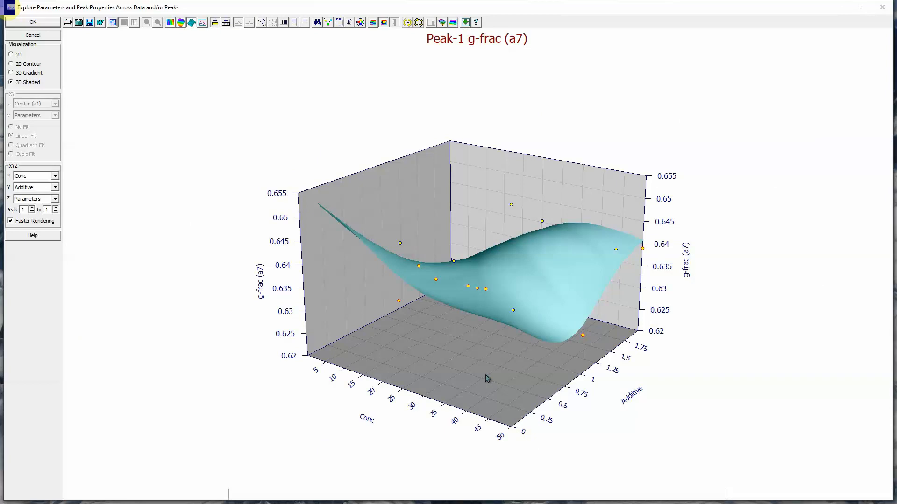
pyautogui.moveTo(485, 377); pyautogui.dragTo(489, 500)
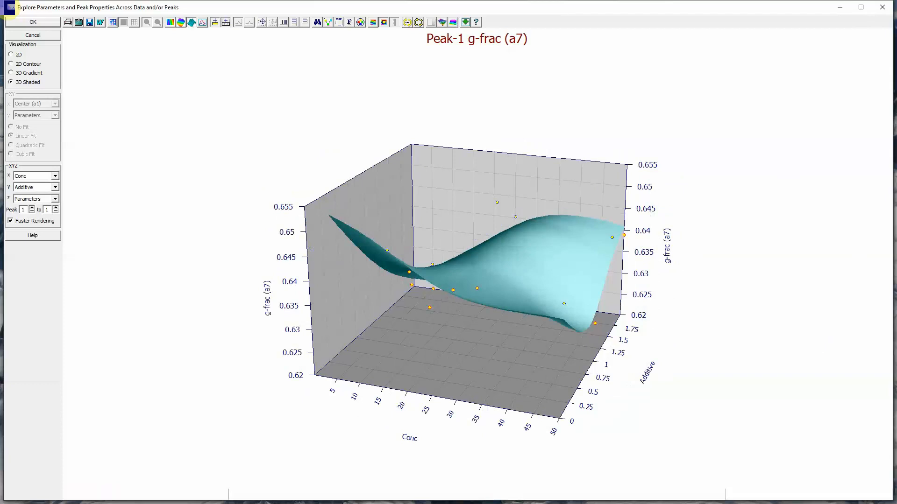
pyautogui.doubleClick(211, 259)
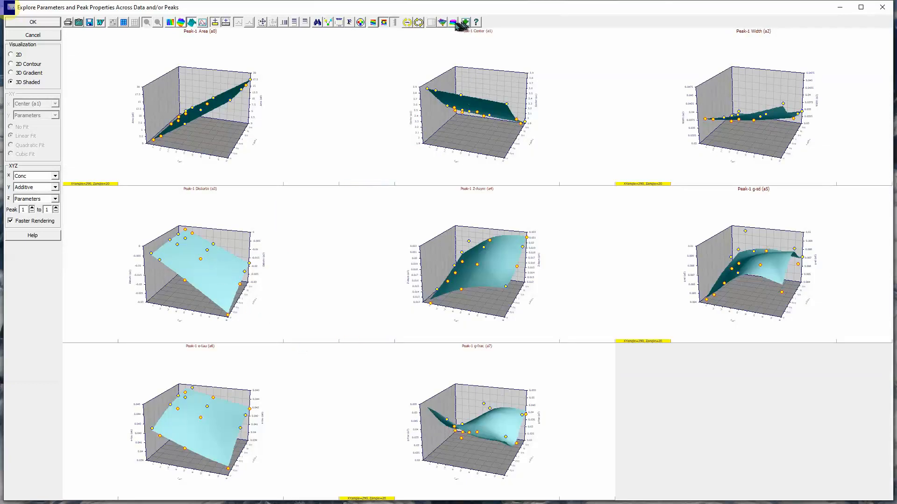
# - Start the animated rotation of all the 3D shaded parameter surfaces together
pyautogui.click(418, 23)
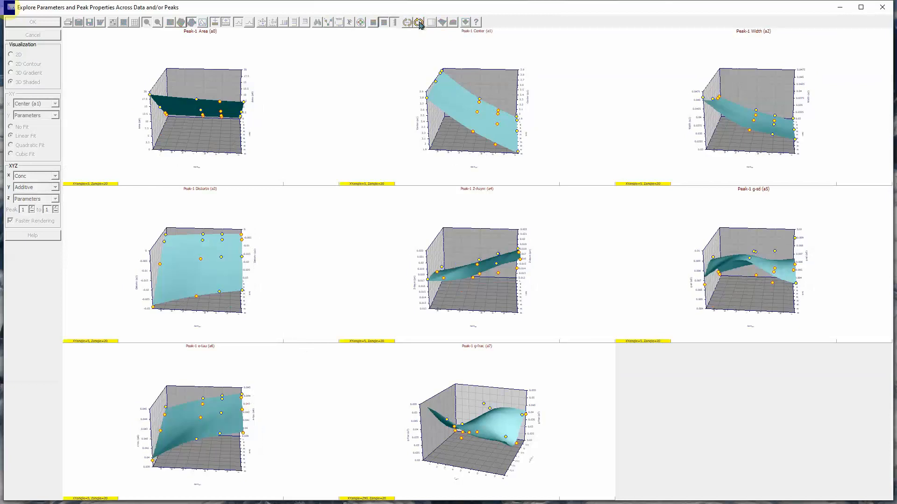